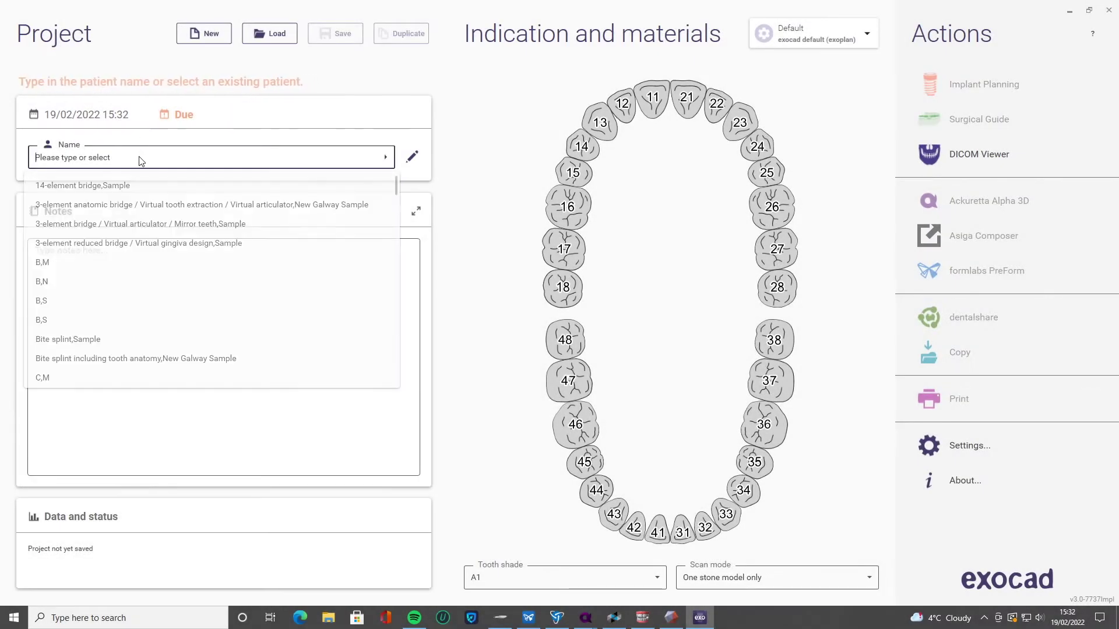
Enter LR6 DEMO as the case name and bring up tooth 46's indication options.
text(LR)
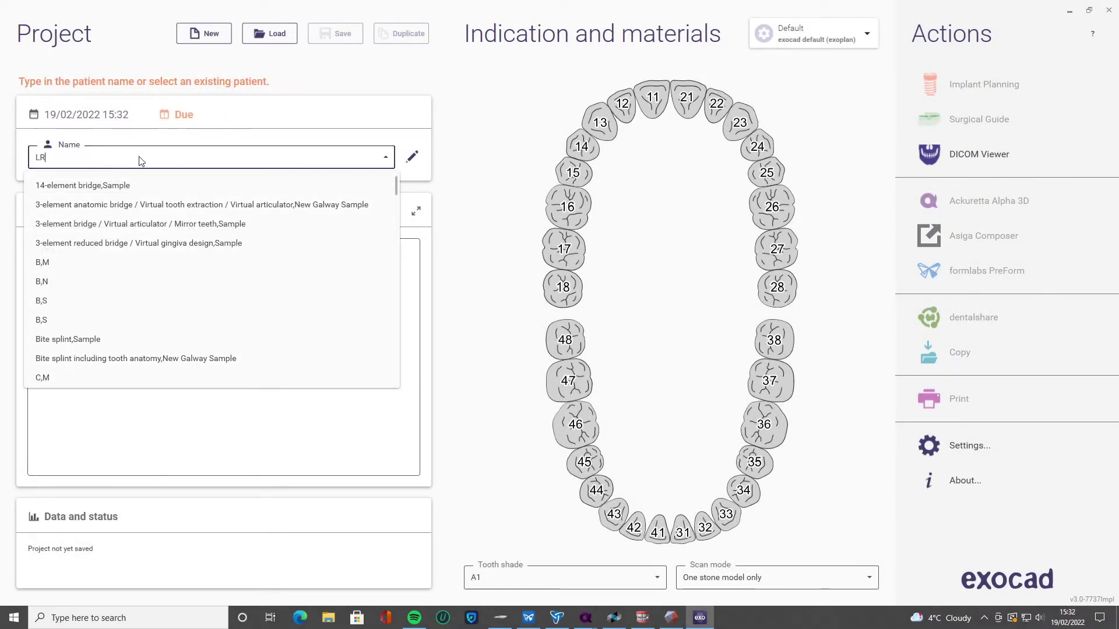
text(6 DEMO)
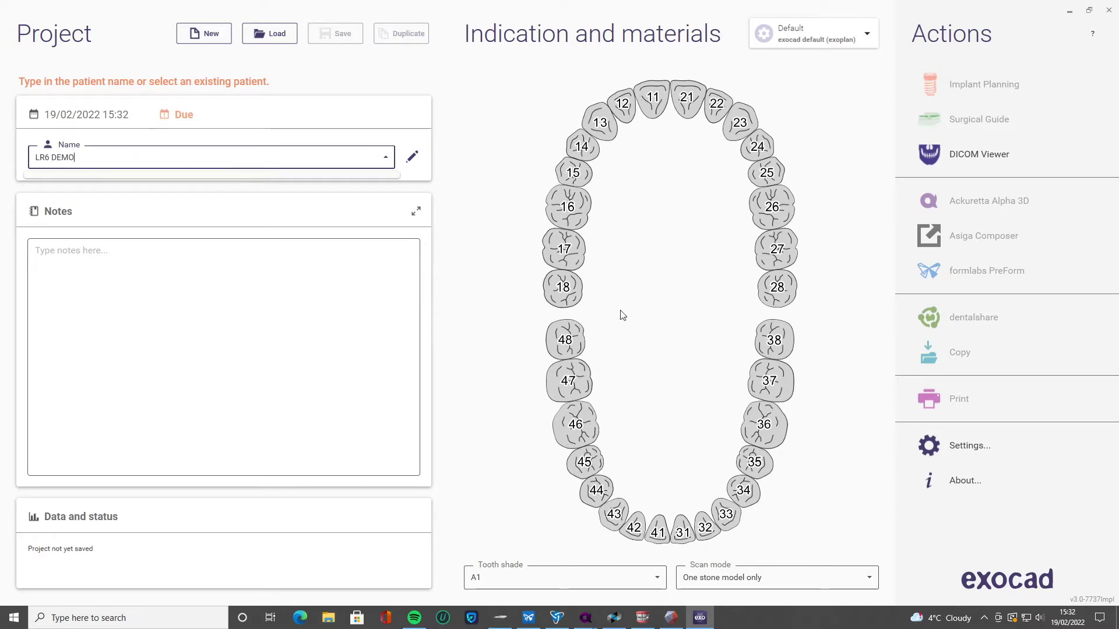
click(576, 432)
Set tooth 46 to Implant planning, composite, abutment-based with type decided later.
click(91, 85)
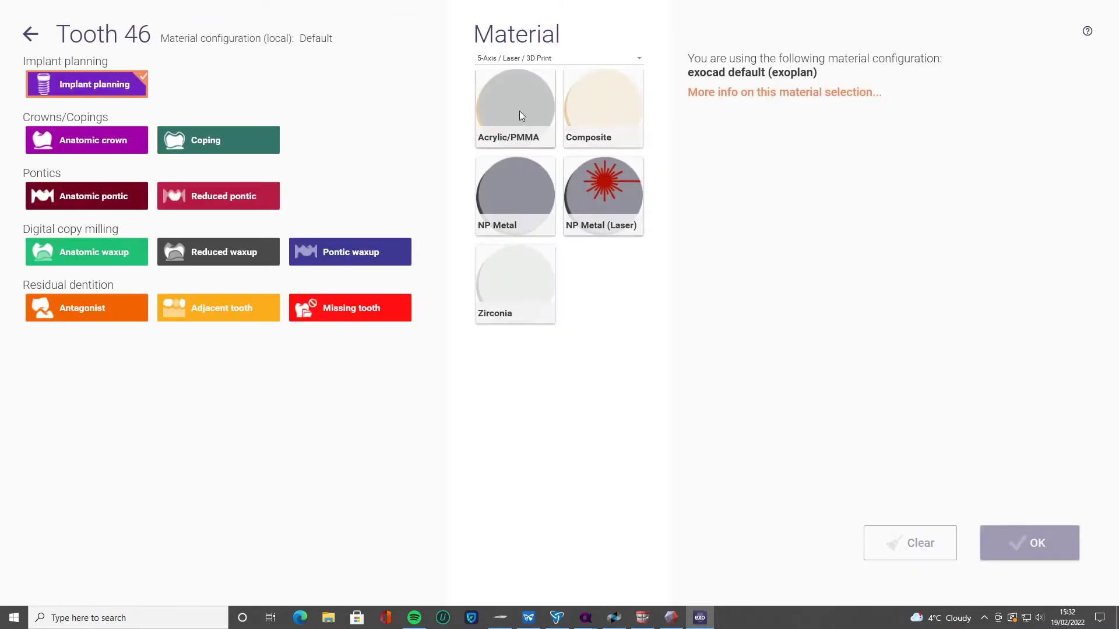
click(601, 114)
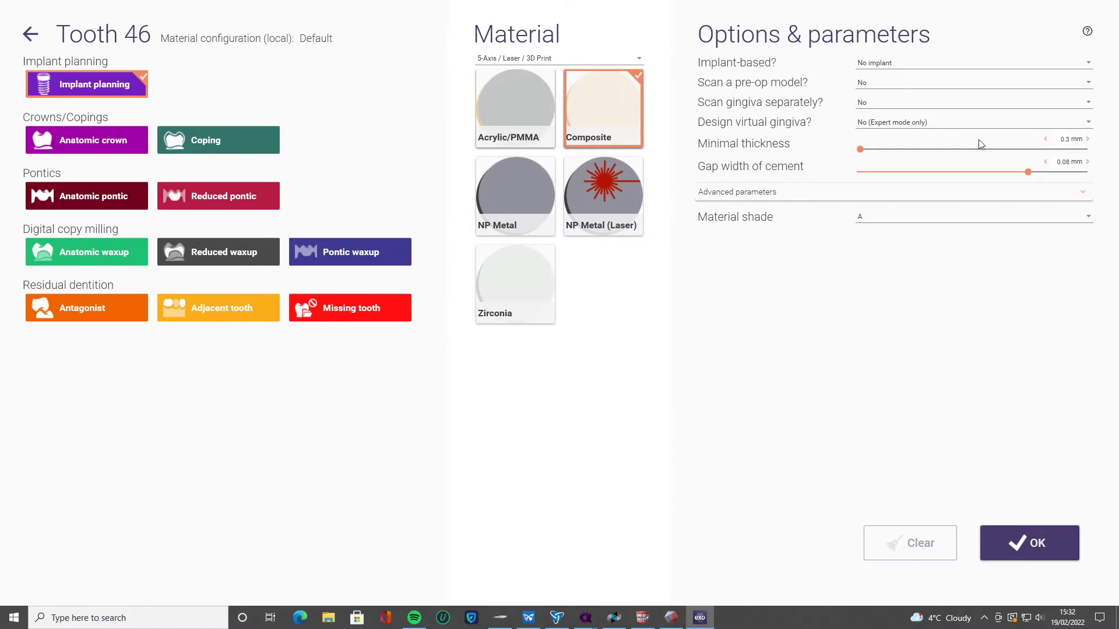
click(956, 64)
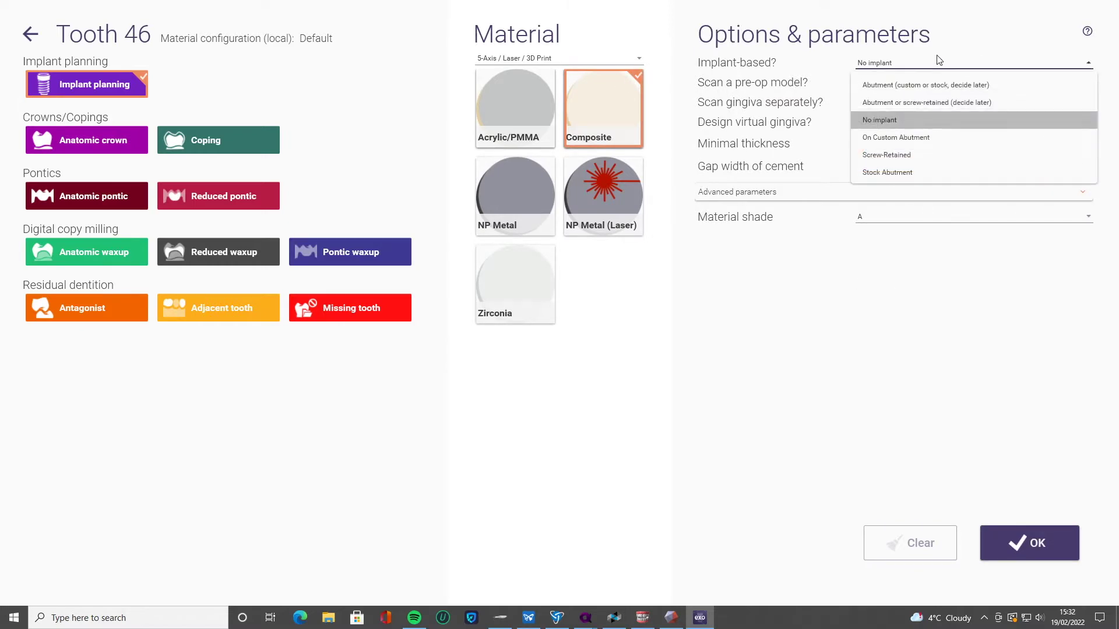
click(932, 85)
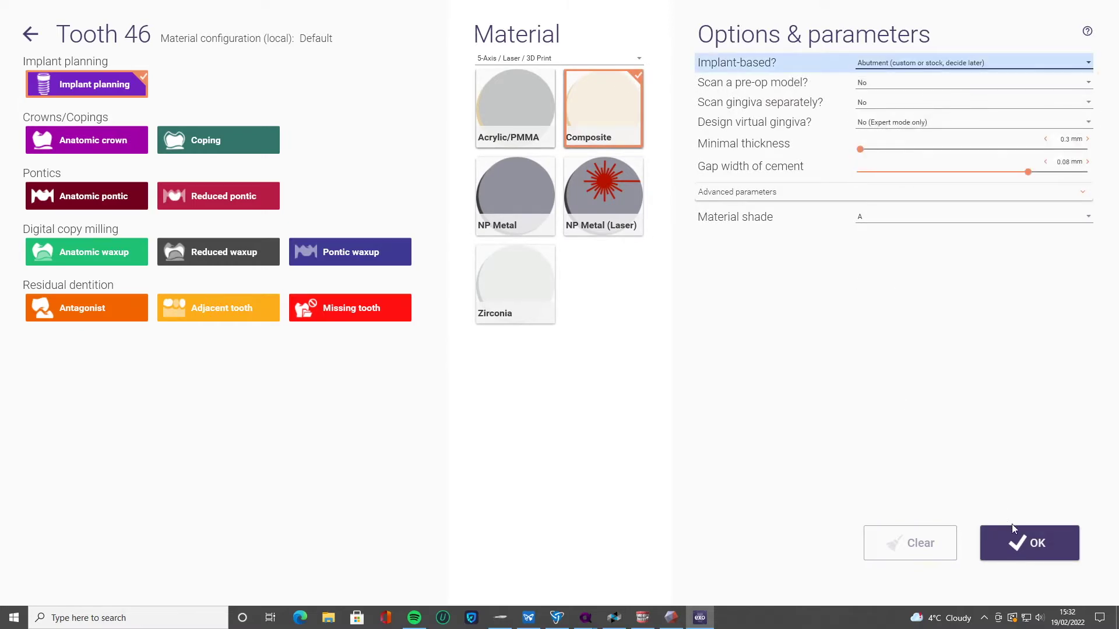
click(1021, 540)
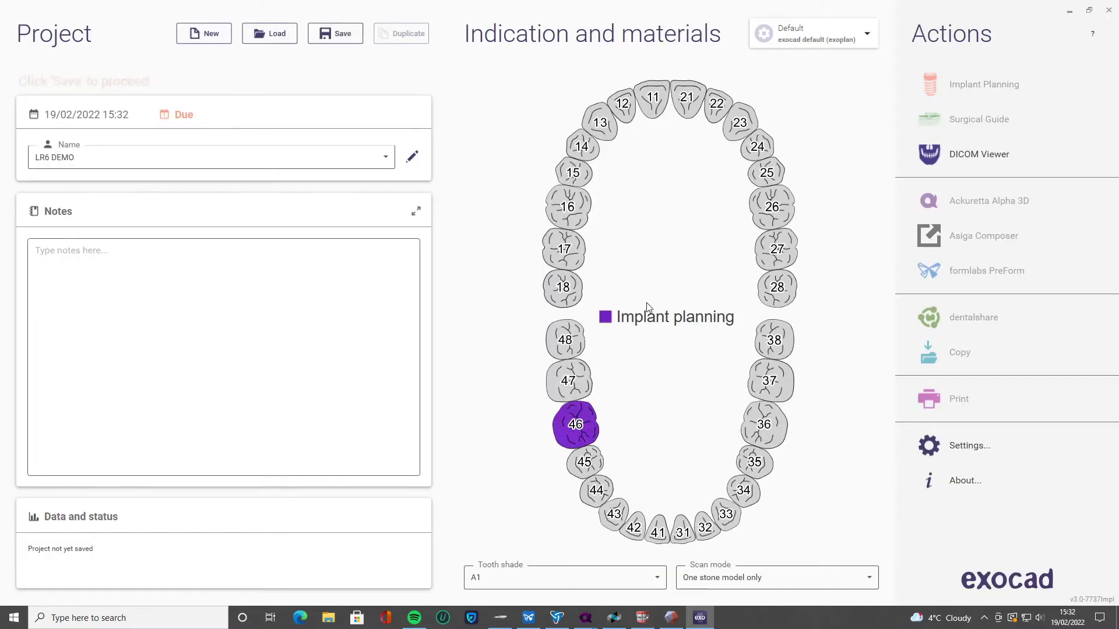
Mark teeth 47 and 45 as adjacent teeth and tooth 16 as antagonist.
click(569, 380)
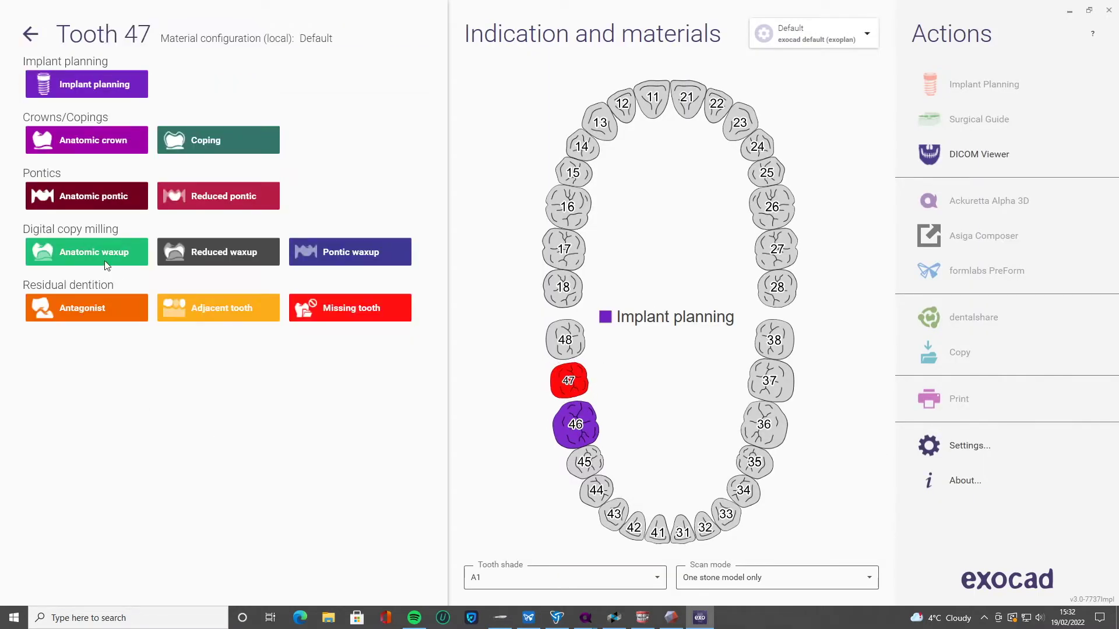
click(225, 318)
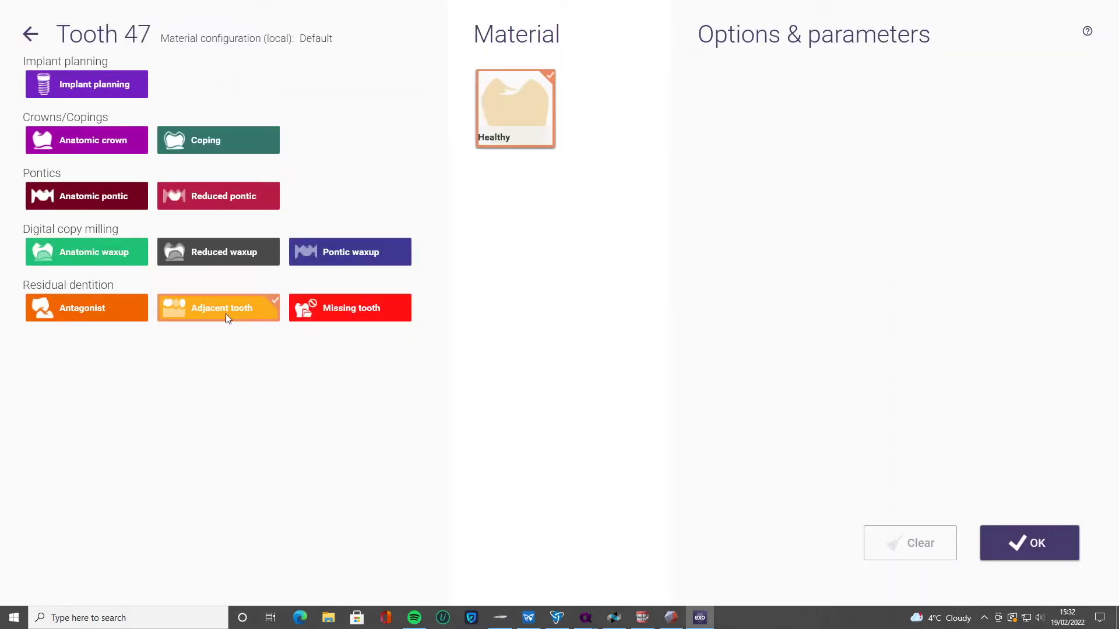
click(1017, 544)
click(589, 468)
click(572, 201)
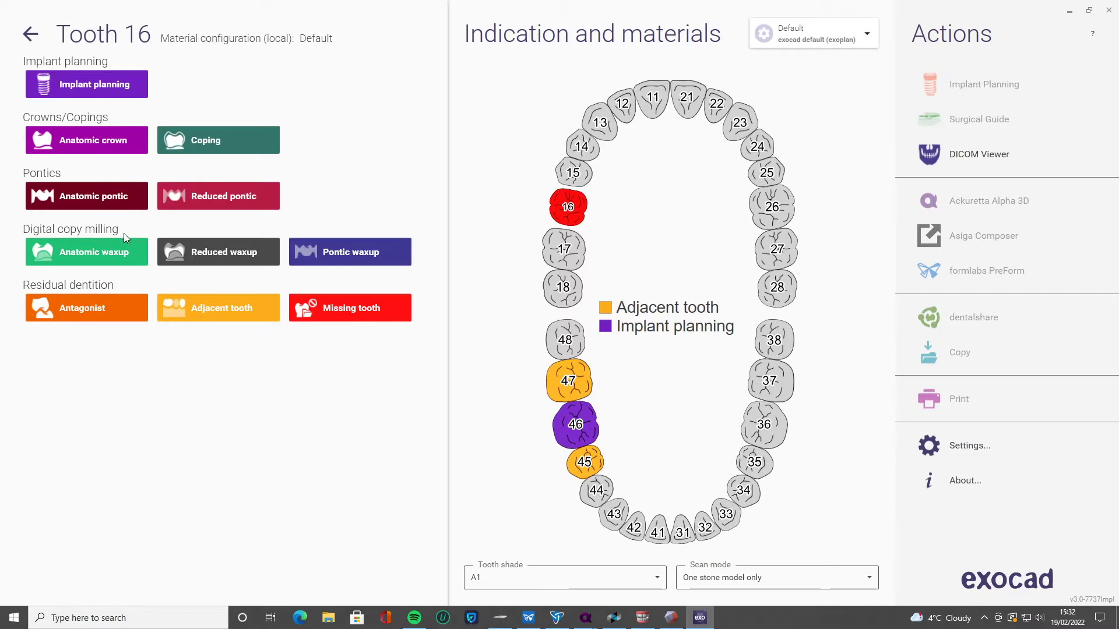
click(117, 309)
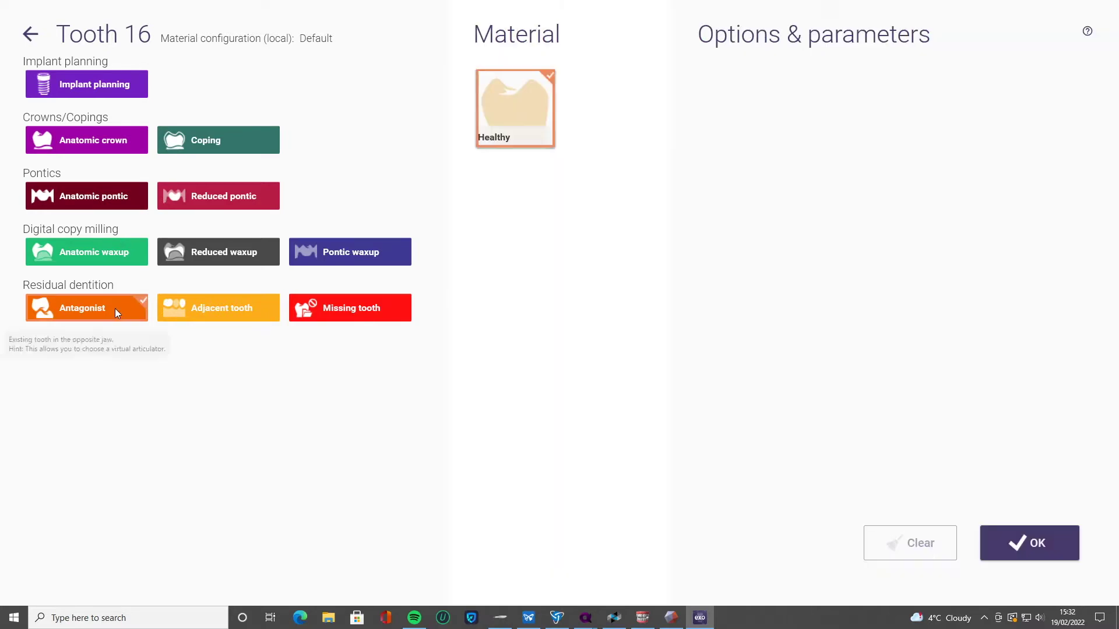
click(1014, 542)
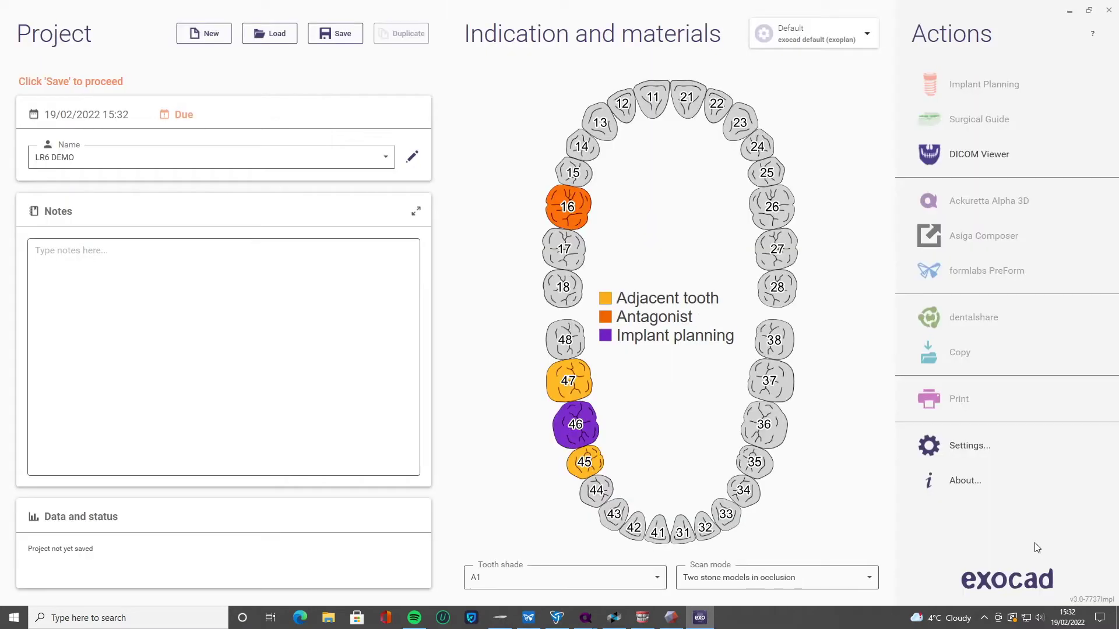
Set the scan mode to Digital impression scan and save the case.
click(768, 572)
click(716, 542)
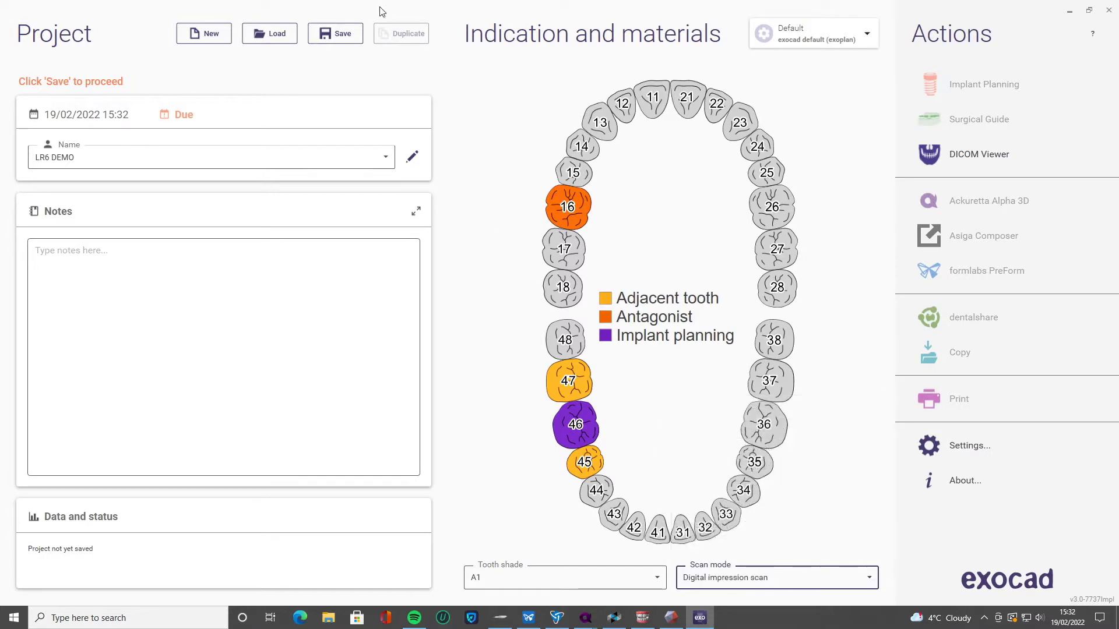
click(337, 36)
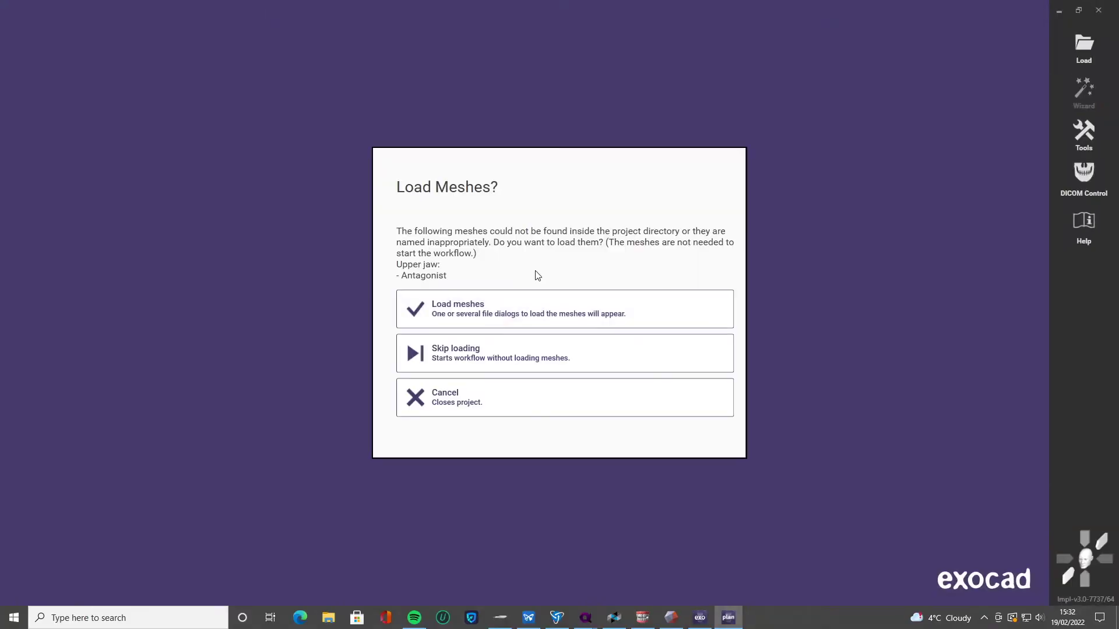
Load the Data file from Desktop > LL6 IMPLANT > UpperJaw as the antagonist scan.
click(495, 311)
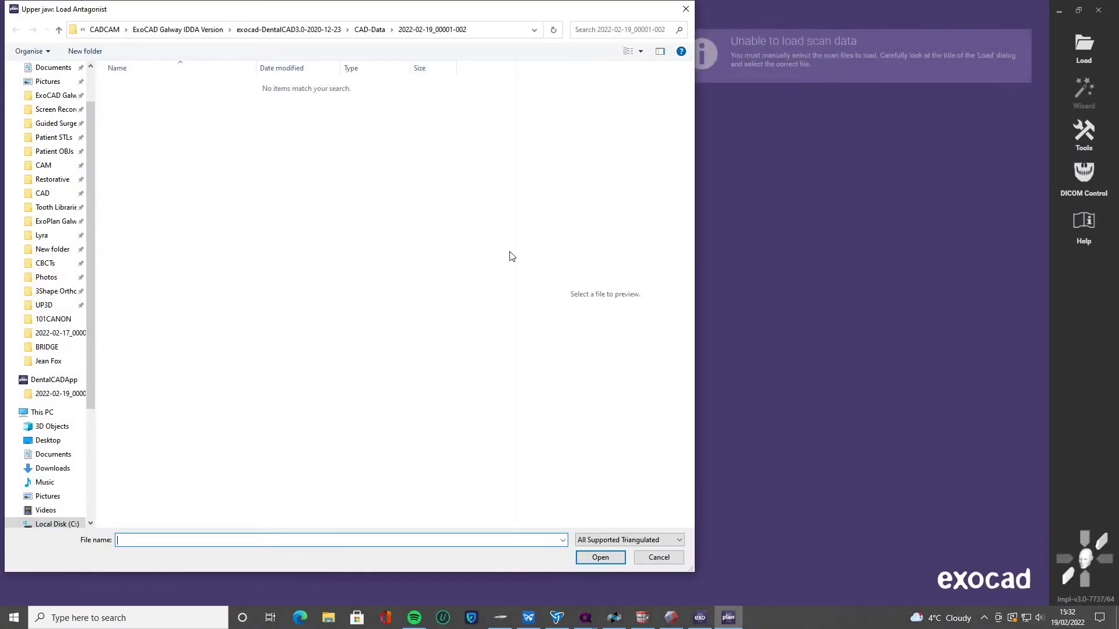
click(49, 442)
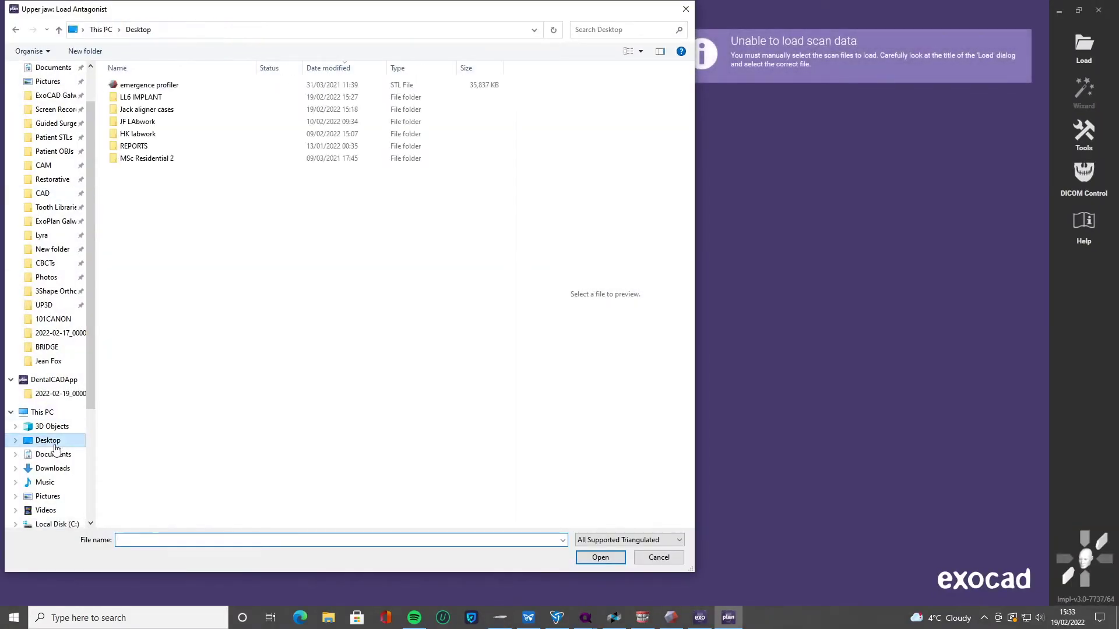
double_click(139, 97)
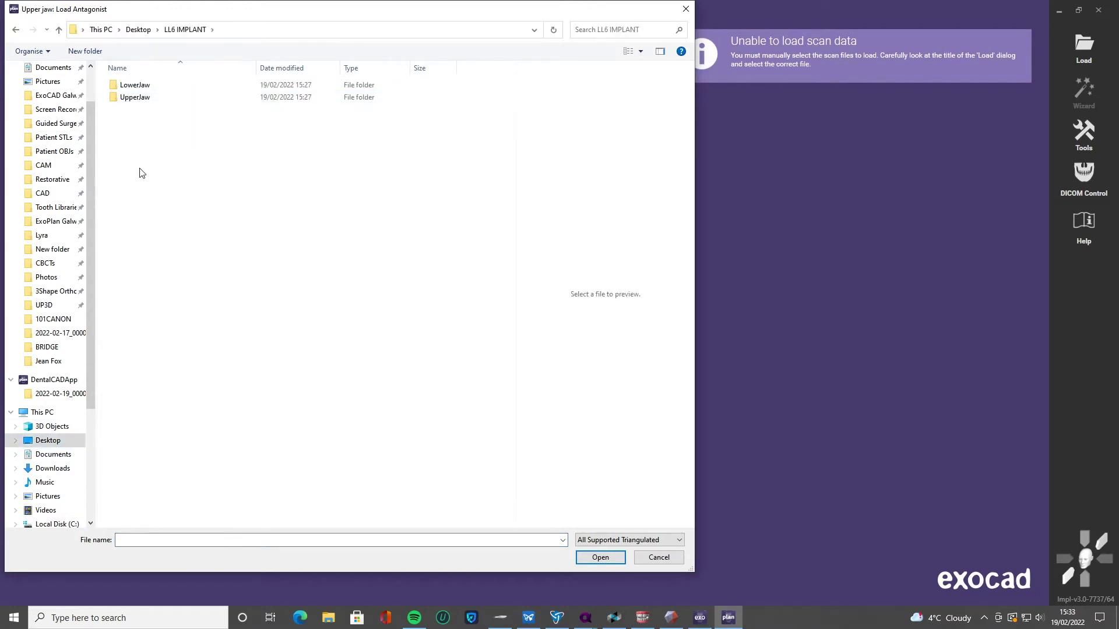
double_click(147, 101)
click(135, 86)
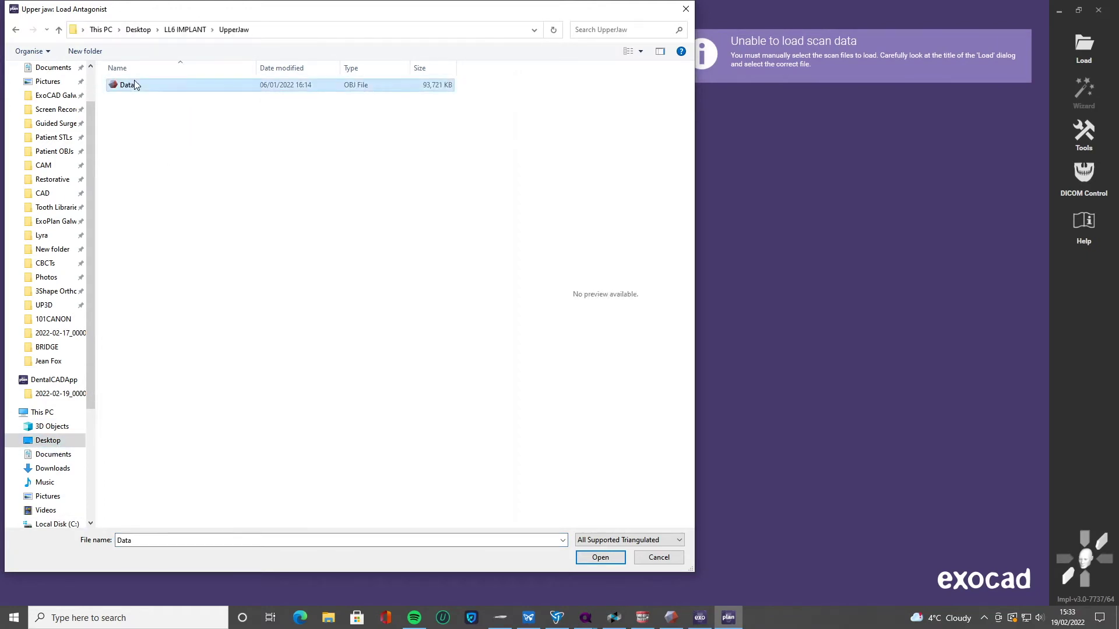
click(603, 558)
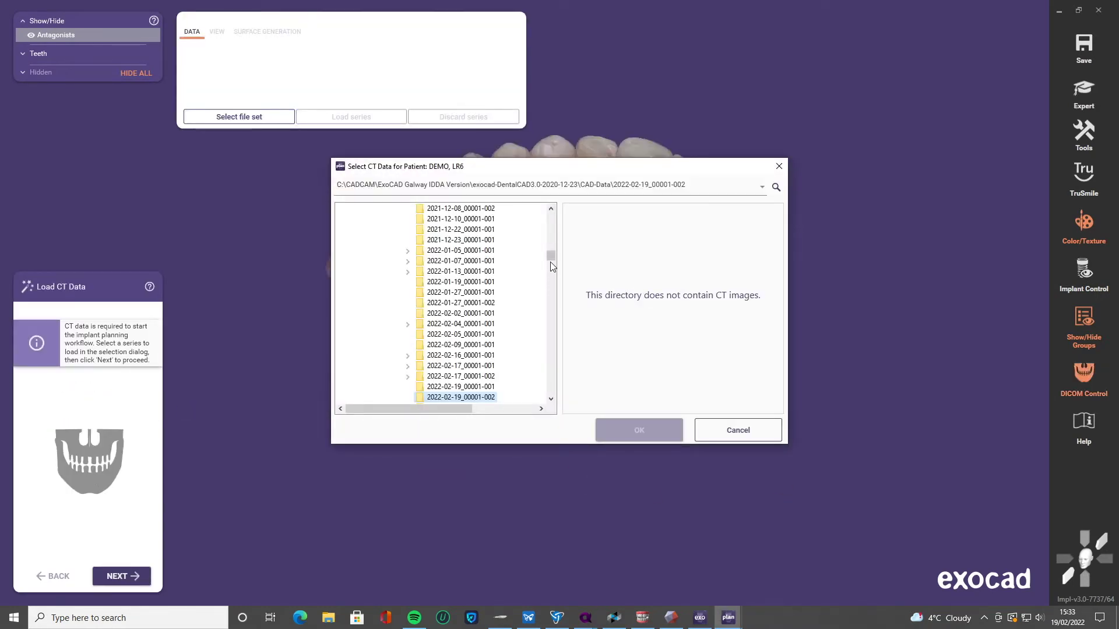
Open the VOL_1 CT series from the Desktop LL6 IMPLANT folder.
drag(551, 259, 554, 207)
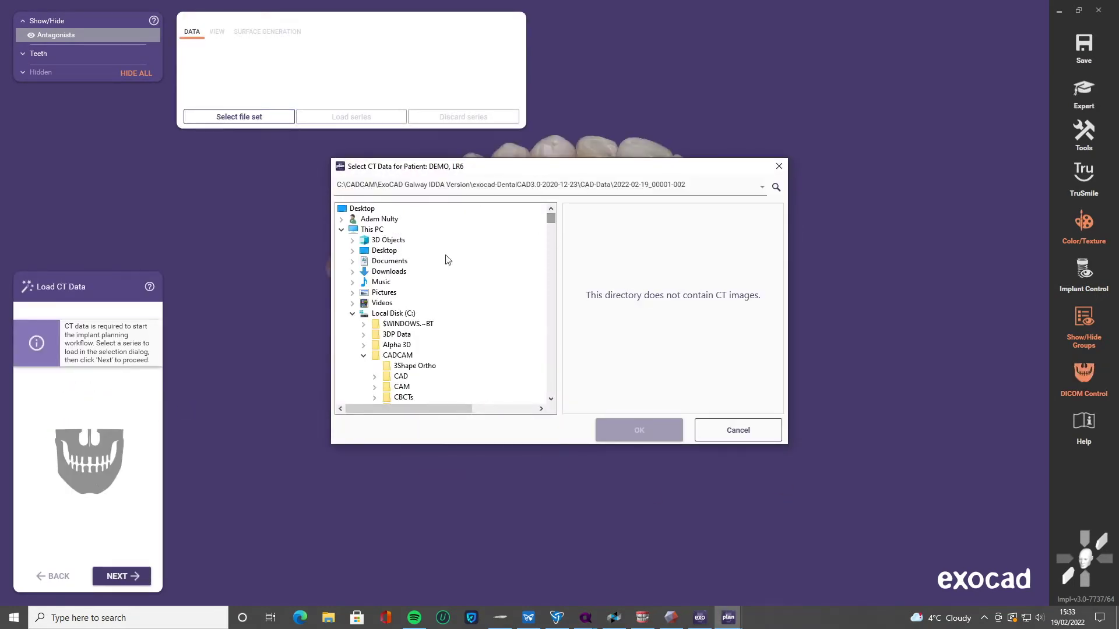
click(385, 251)
click(352, 250)
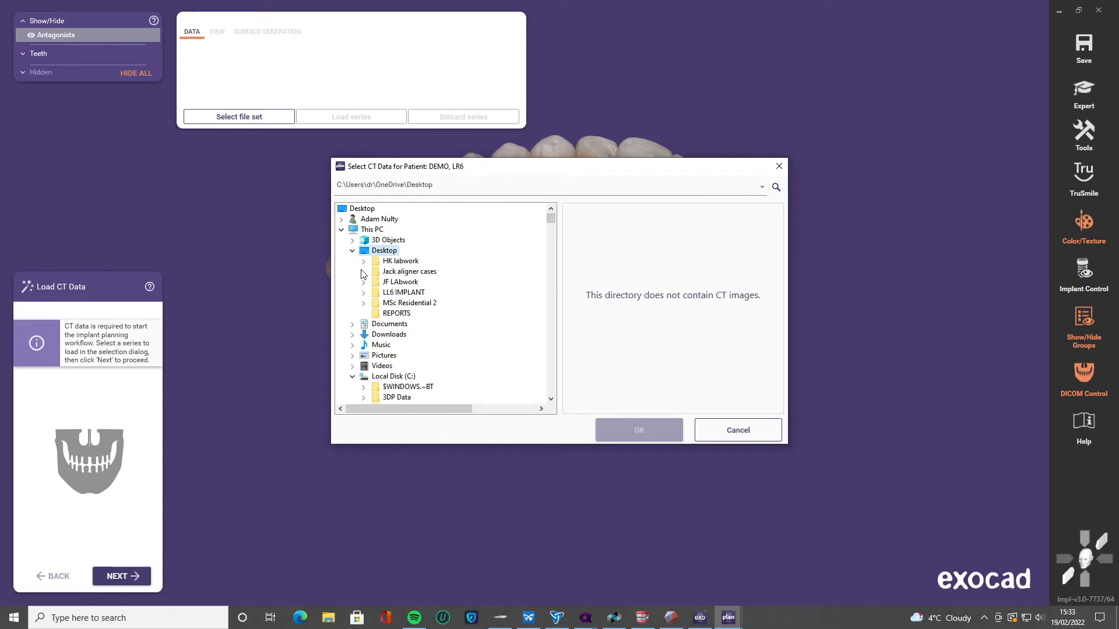
click(364, 293)
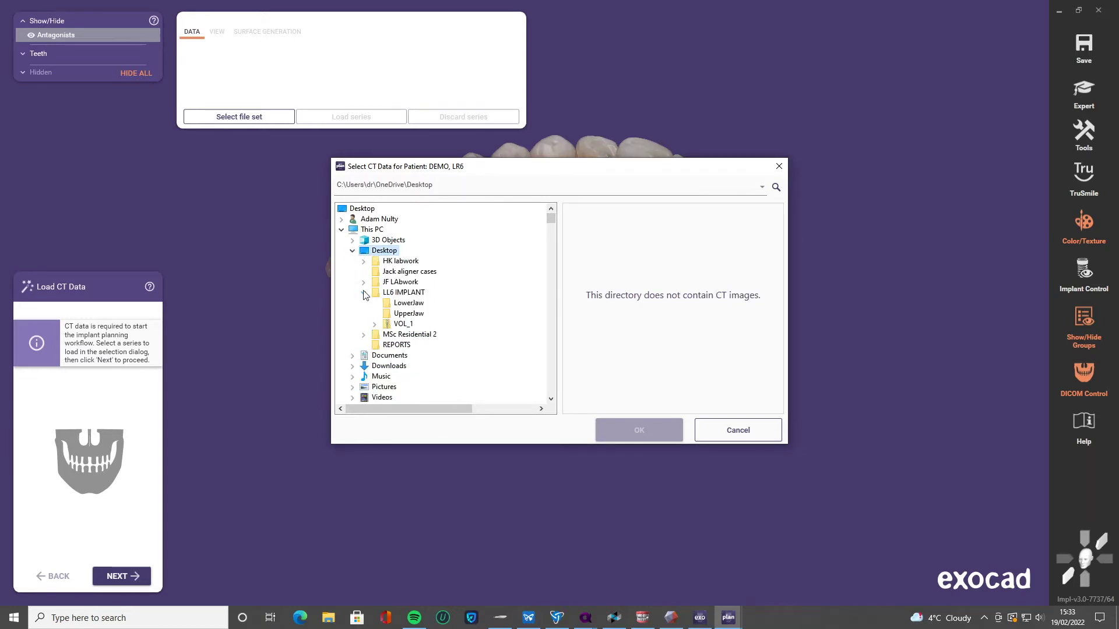
click(402, 324)
click(641, 429)
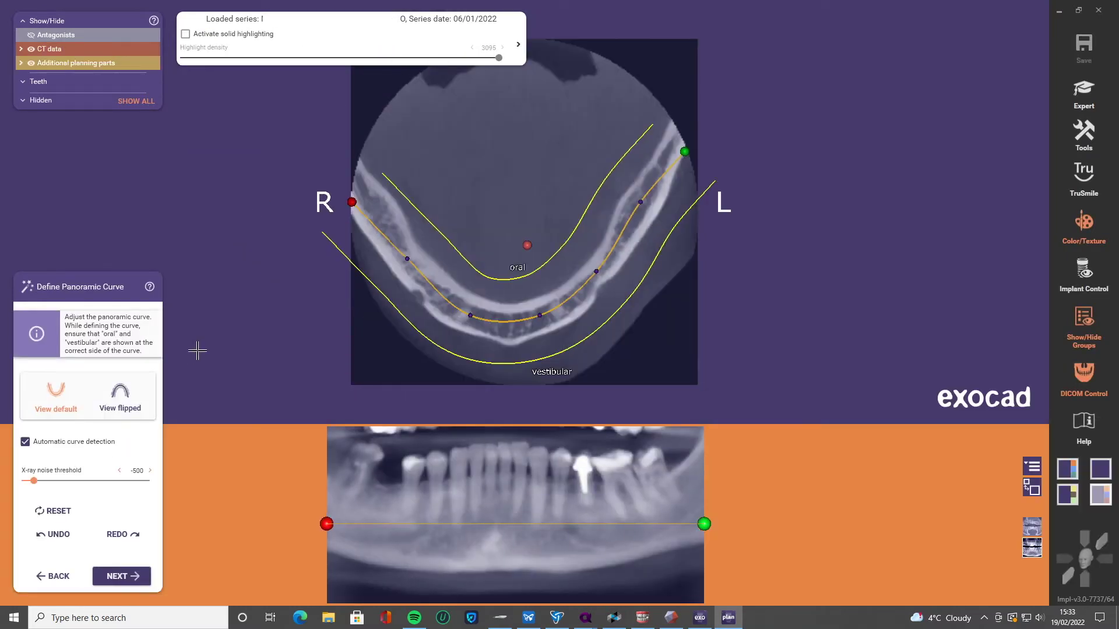
Drag the panoramic curve's points and ends onto the lower dental arch on the axial slice.
scroll(919, 270, up, 10)
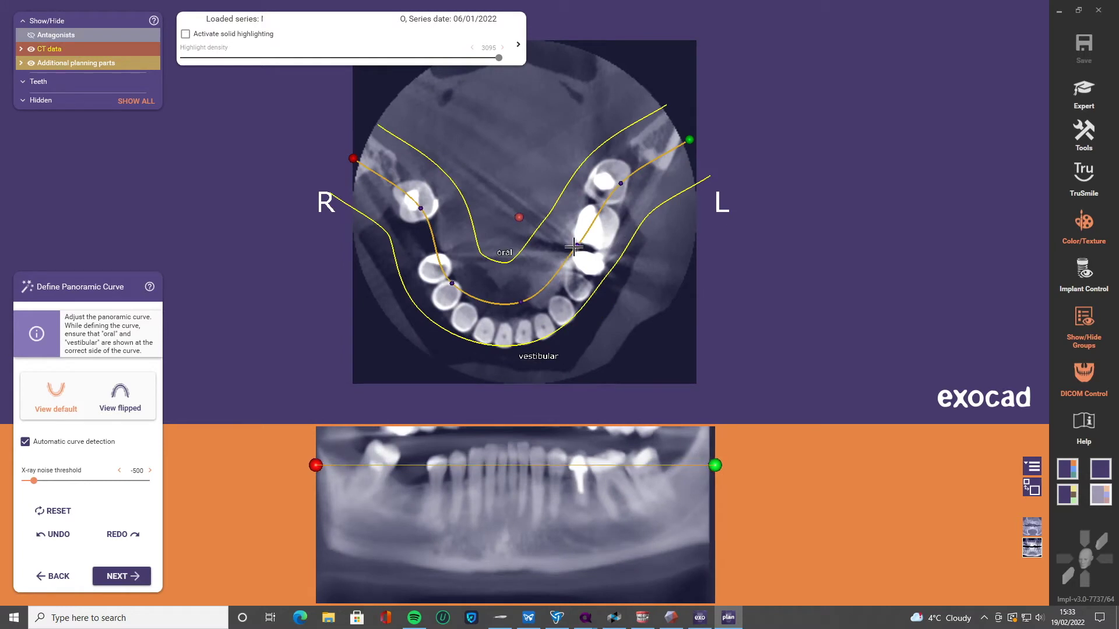
drag(574, 247, 575, 271)
drag(520, 302, 515, 331)
drag(452, 284, 449, 295)
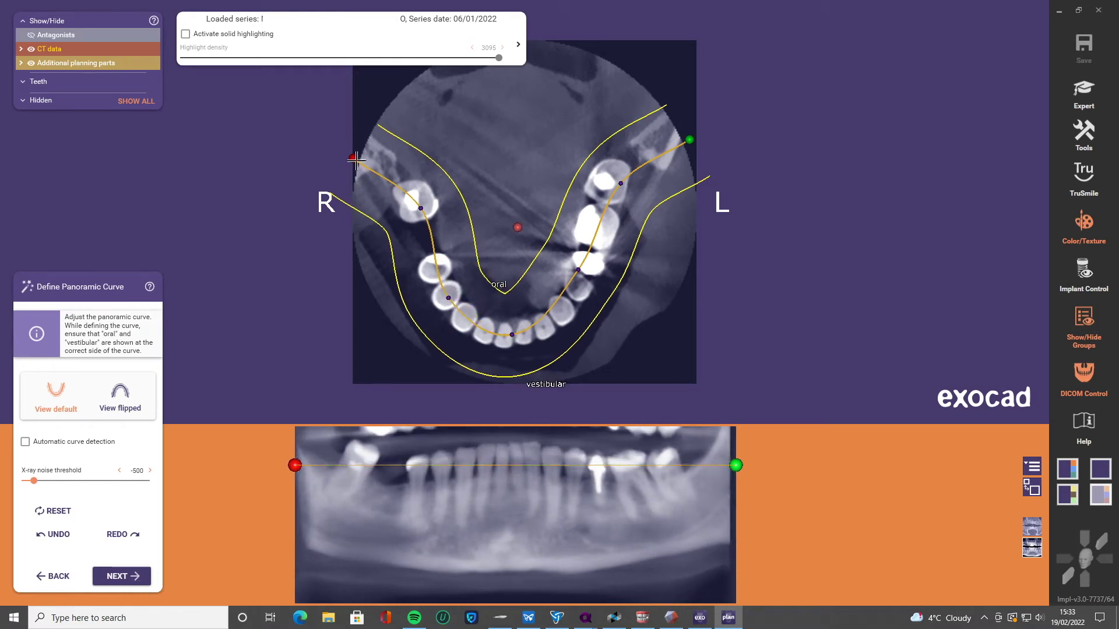
drag(353, 158, 397, 158)
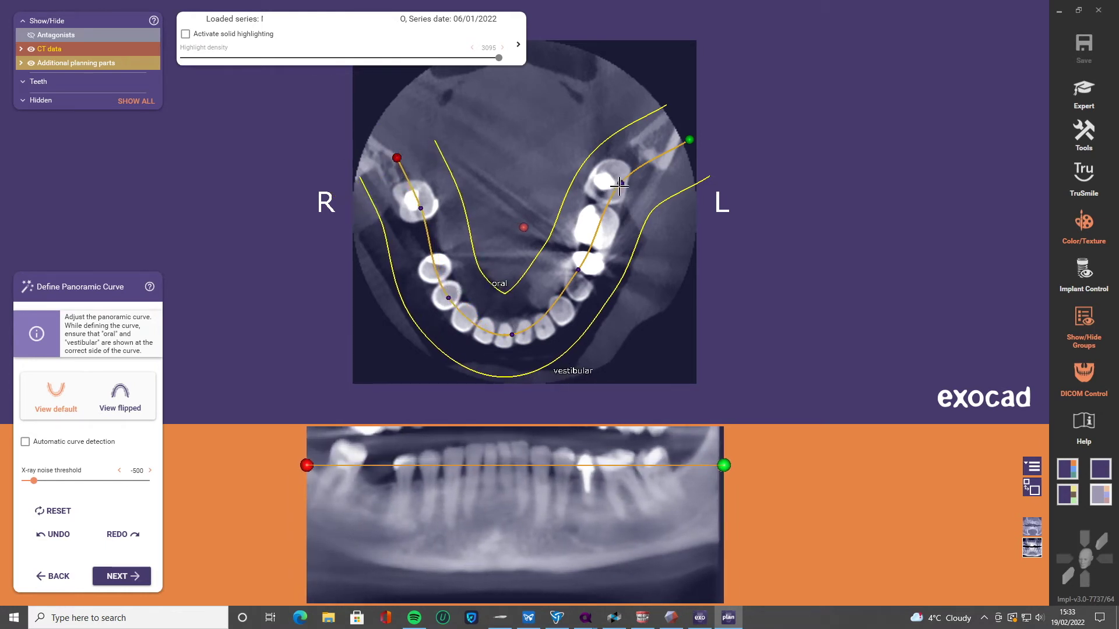
drag(620, 183, 610, 176)
drag(689, 139, 683, 123)
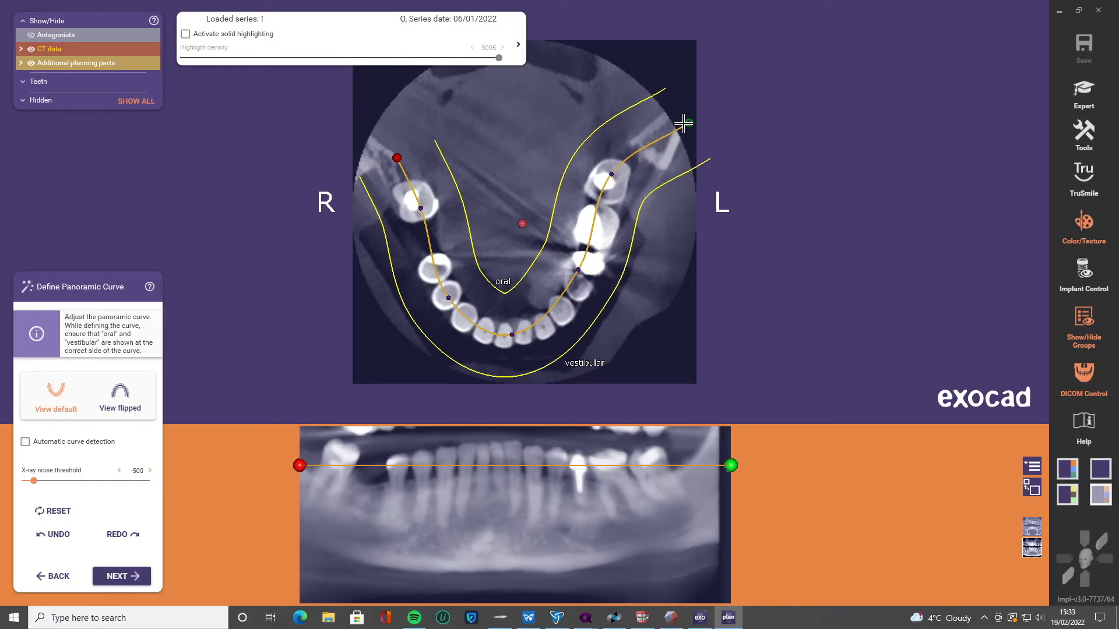
Accept the curve, set surface threshold to about 1301, and choose CT-to-mesh alignment.
click(125, 577)
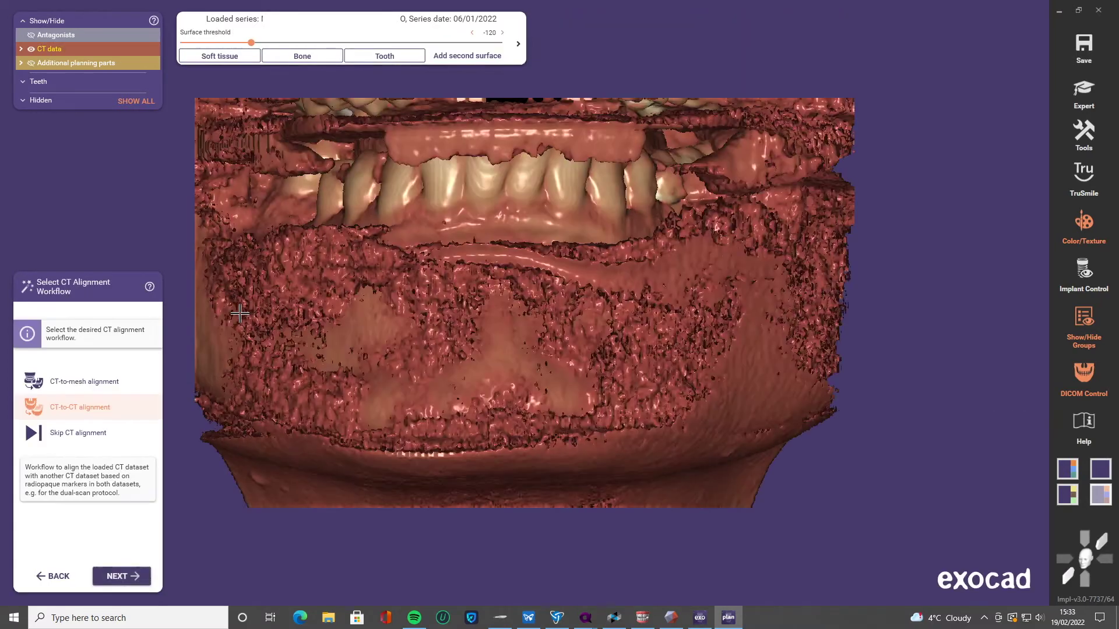
click(390, 43)
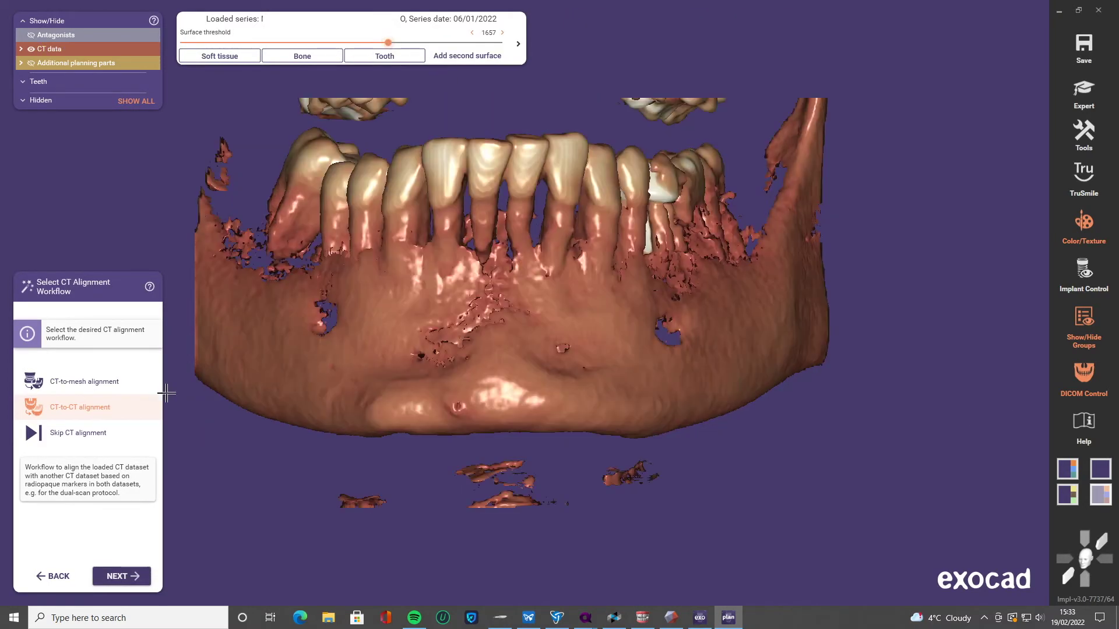
drag(392, 46, 362, 44)
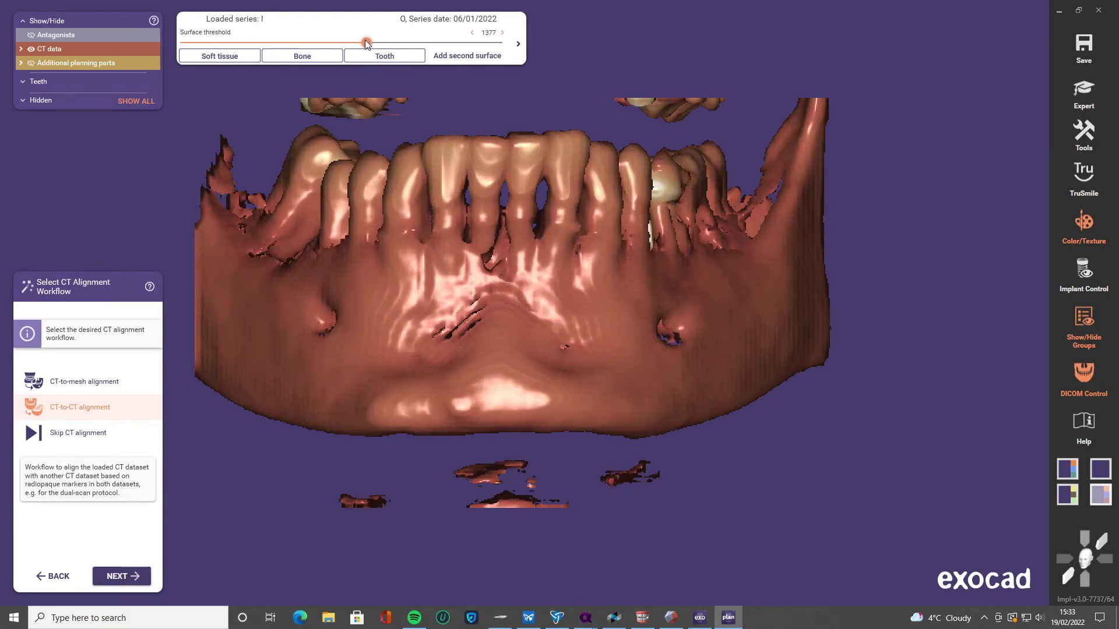
click(90, 384)
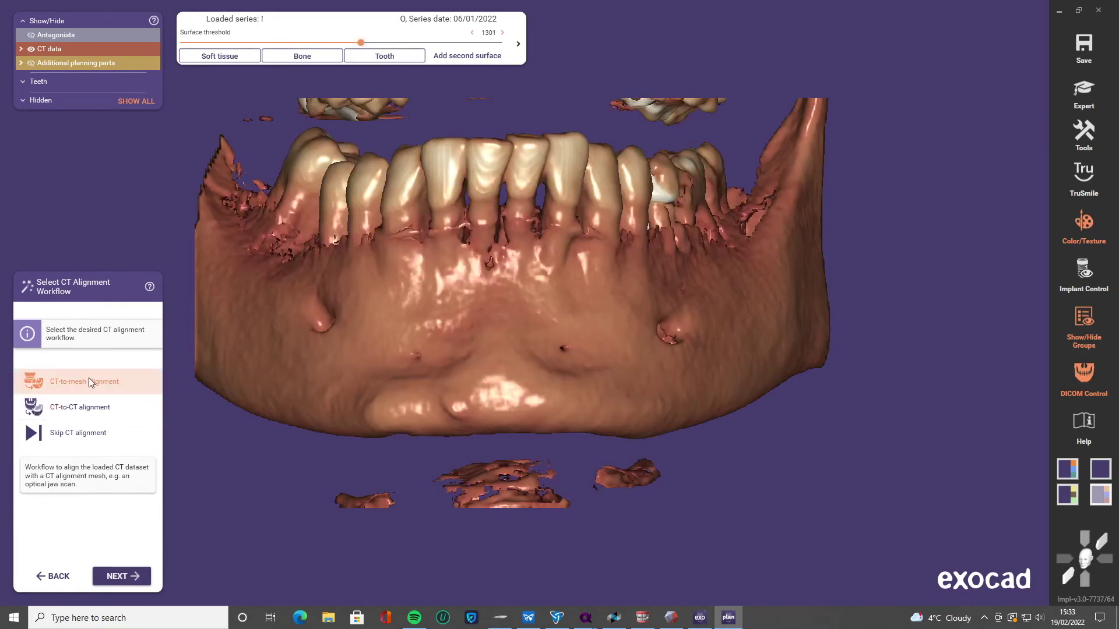
click(121, 577)
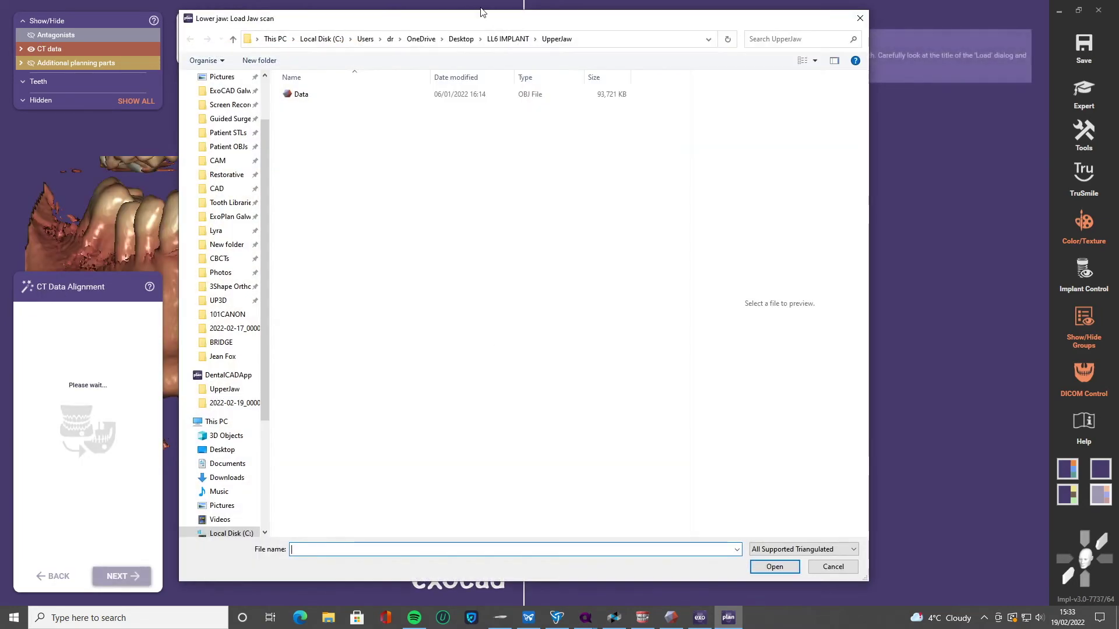
Load Data from LL6 IMPLANT > LowerJaw as the lower jaw scan, then set threshold 1157.
click(511, 40)
double_click(309, 94)
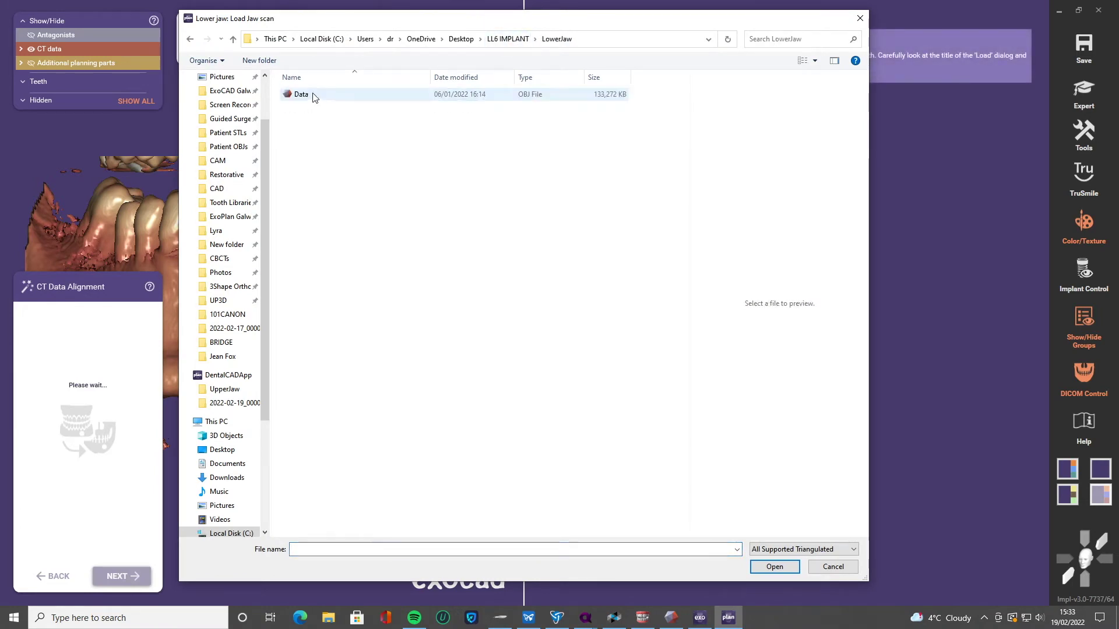
click(307, 96)
click(769, 564)
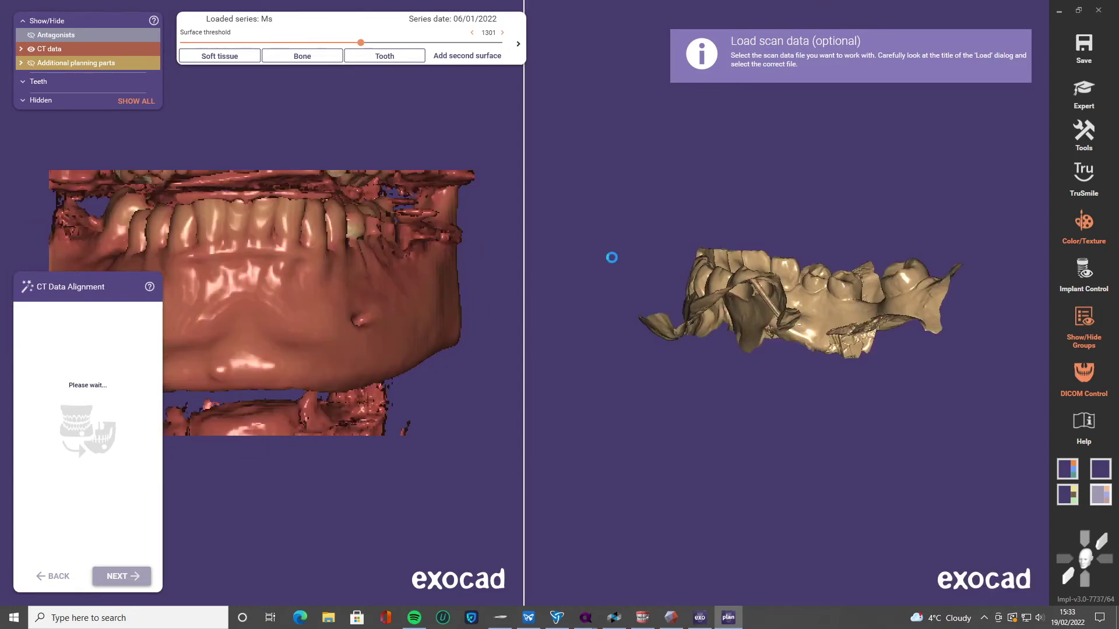
click(351, 42)
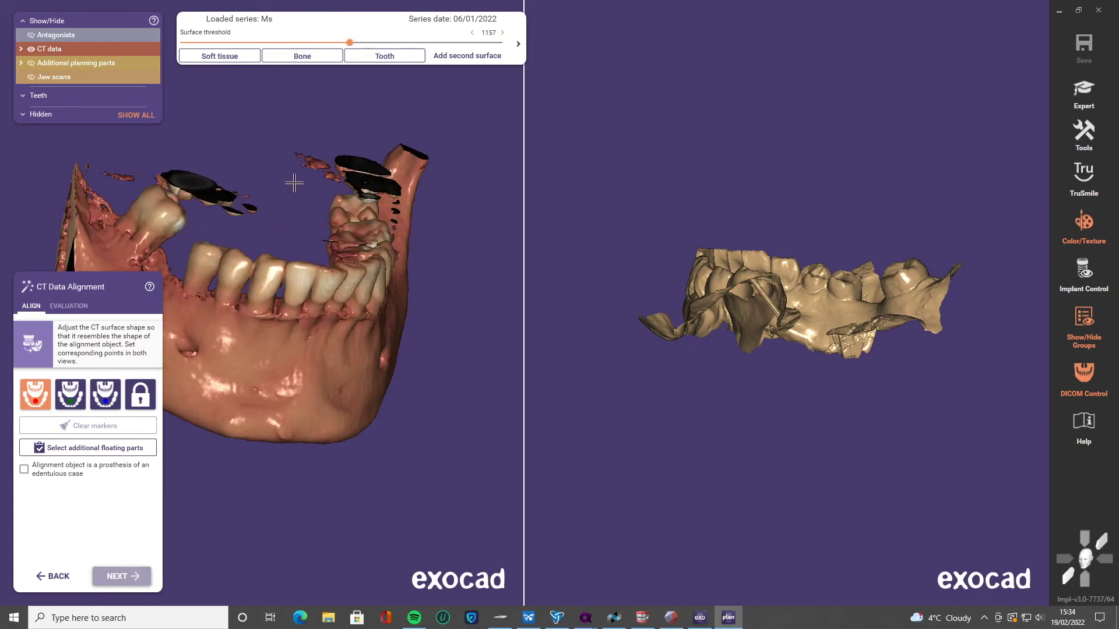
Mark red, green and blue matching points on CT and jaw scan, then align.
click(157, 200)
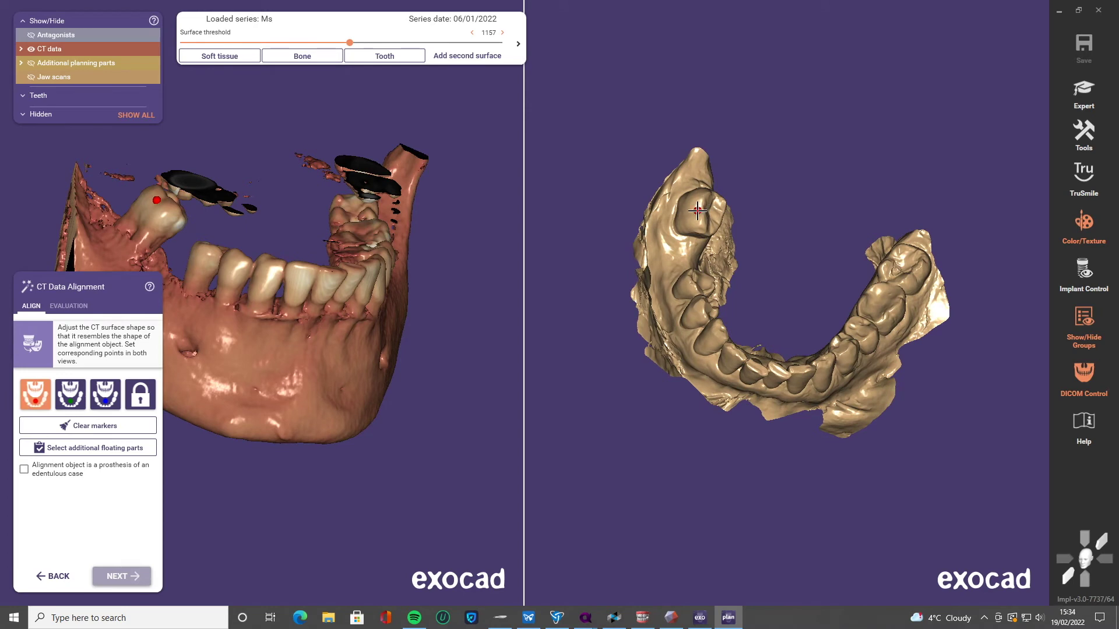
click(697, 210)
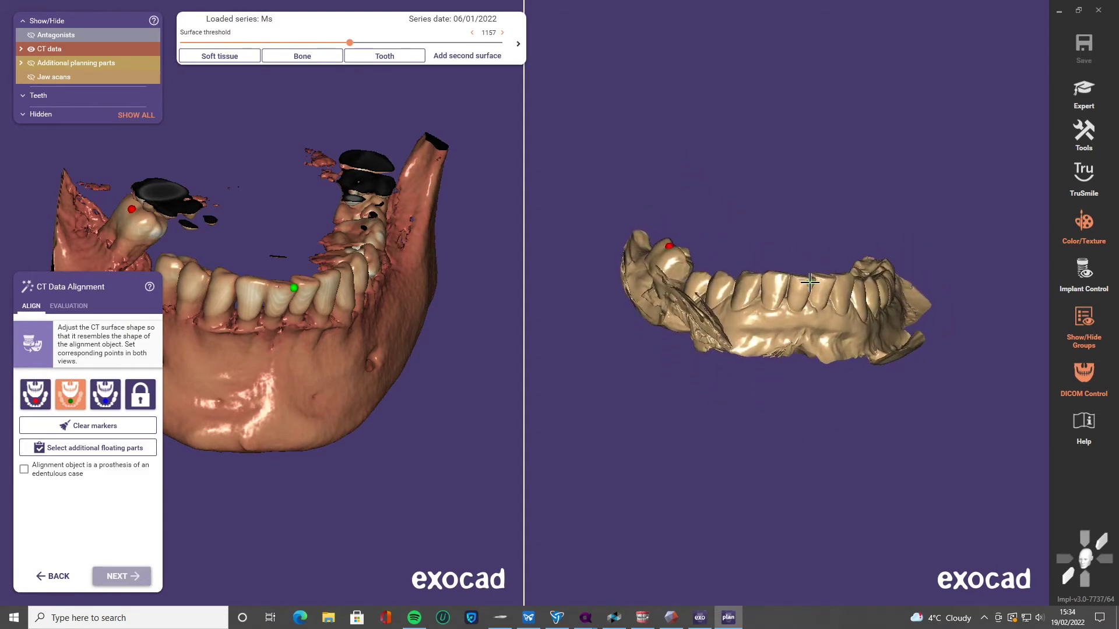
click(812, 282)
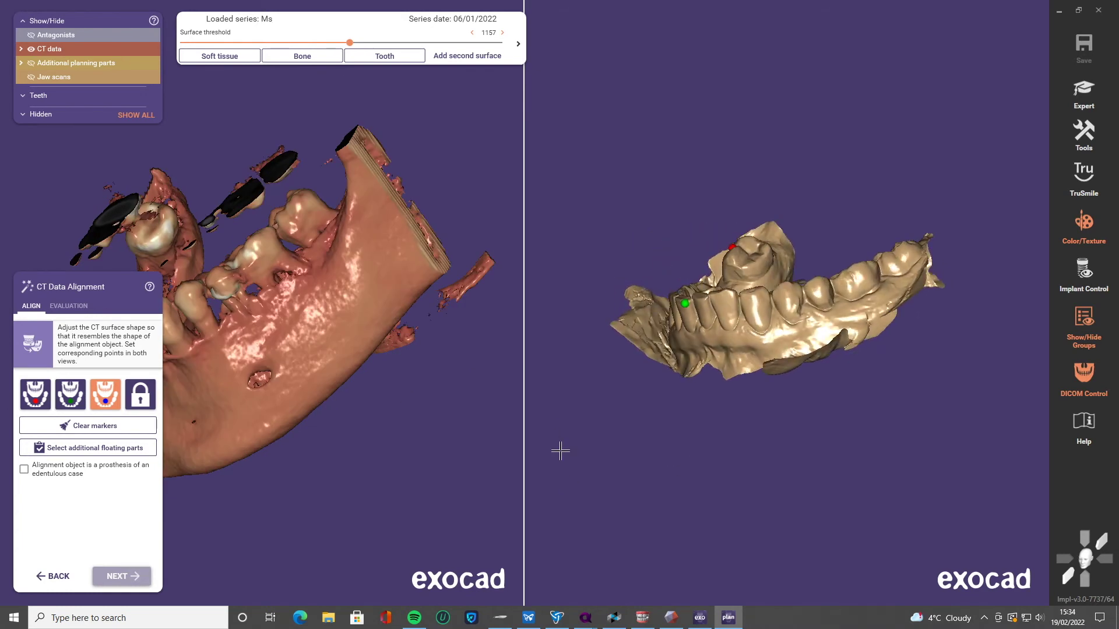
click(252, 250)
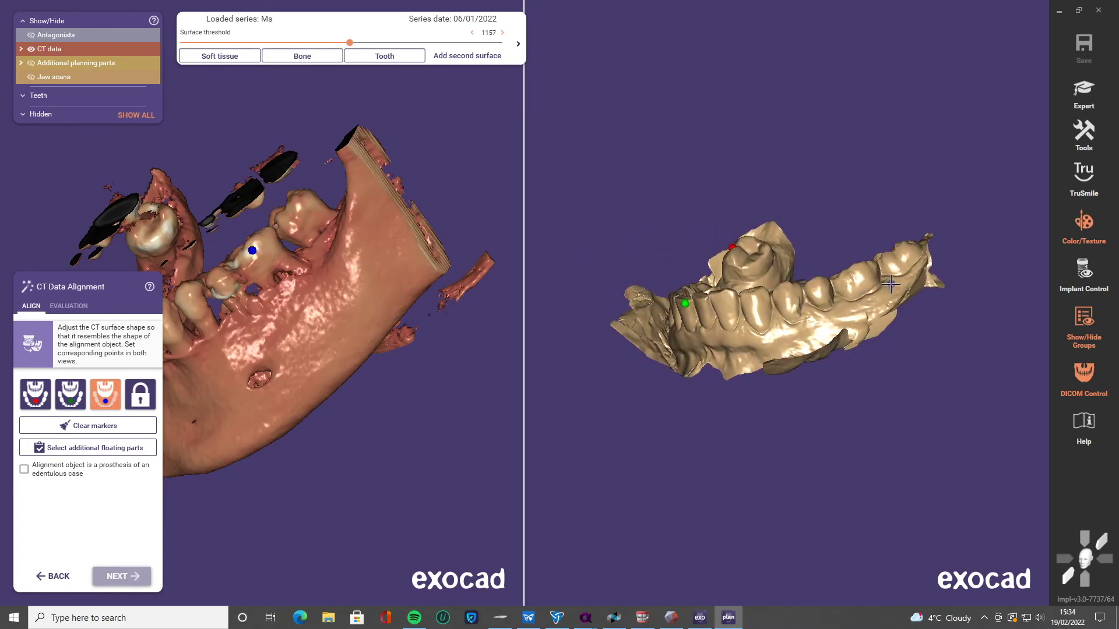
click(857, 274)
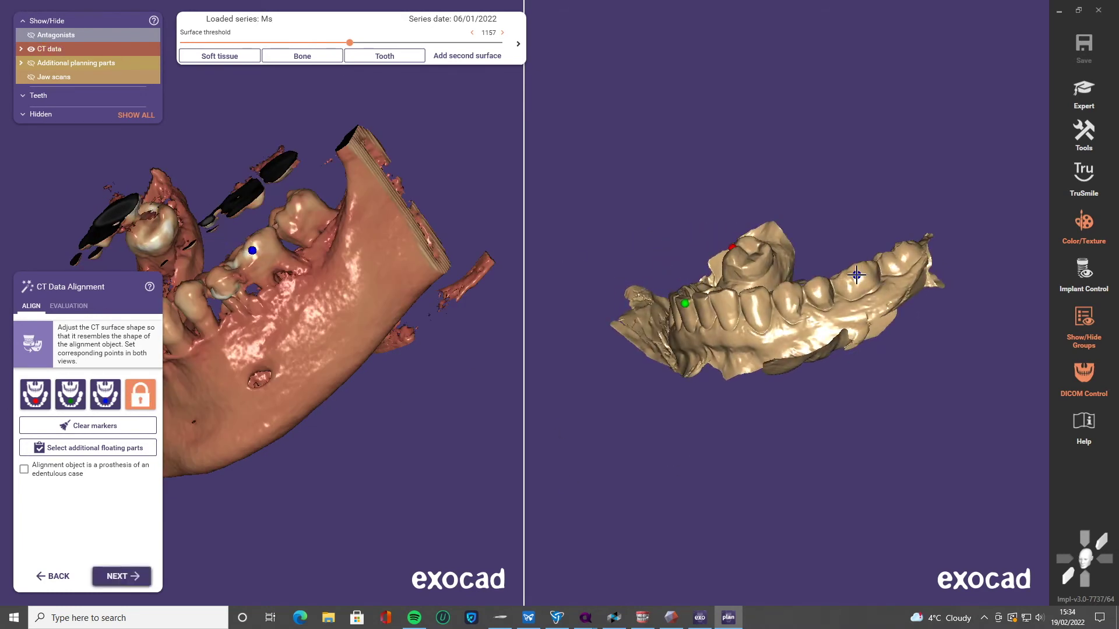
click(135, 576)
Accept floating parts, run the best-fit alignment, and continue with acceptable alignment.
click(291, 578)
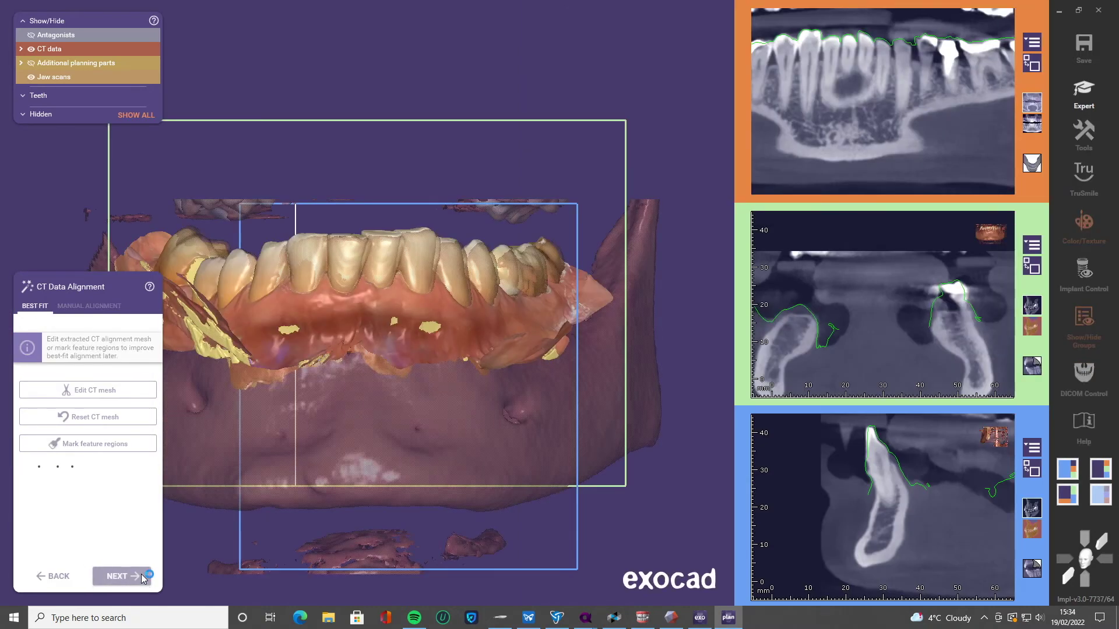
click(141, 574)
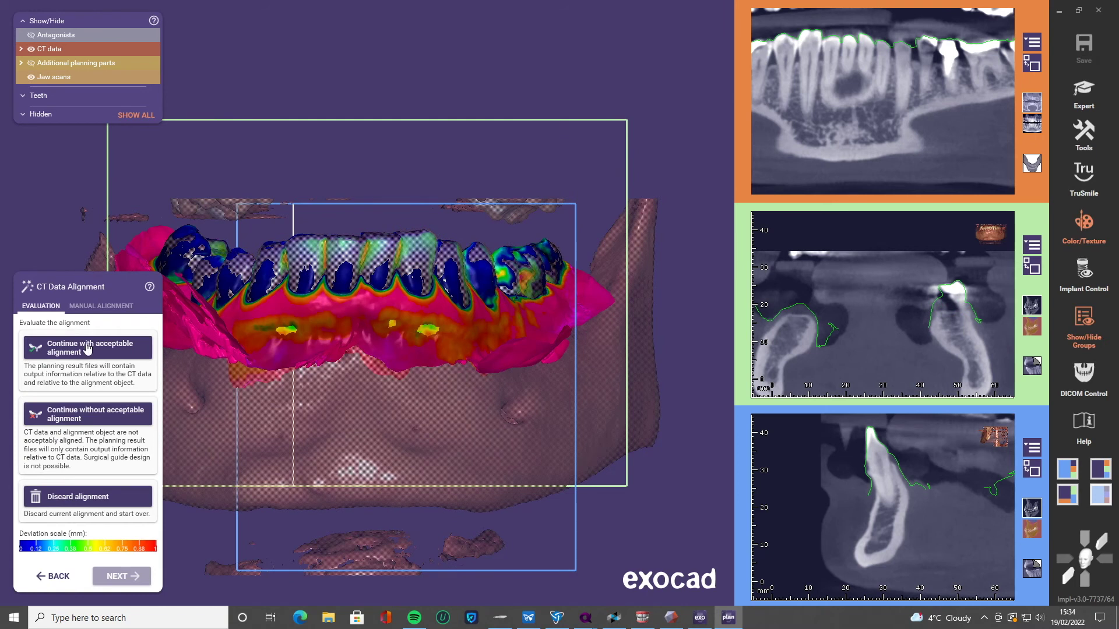
click(87, 347)
click(121, 576)
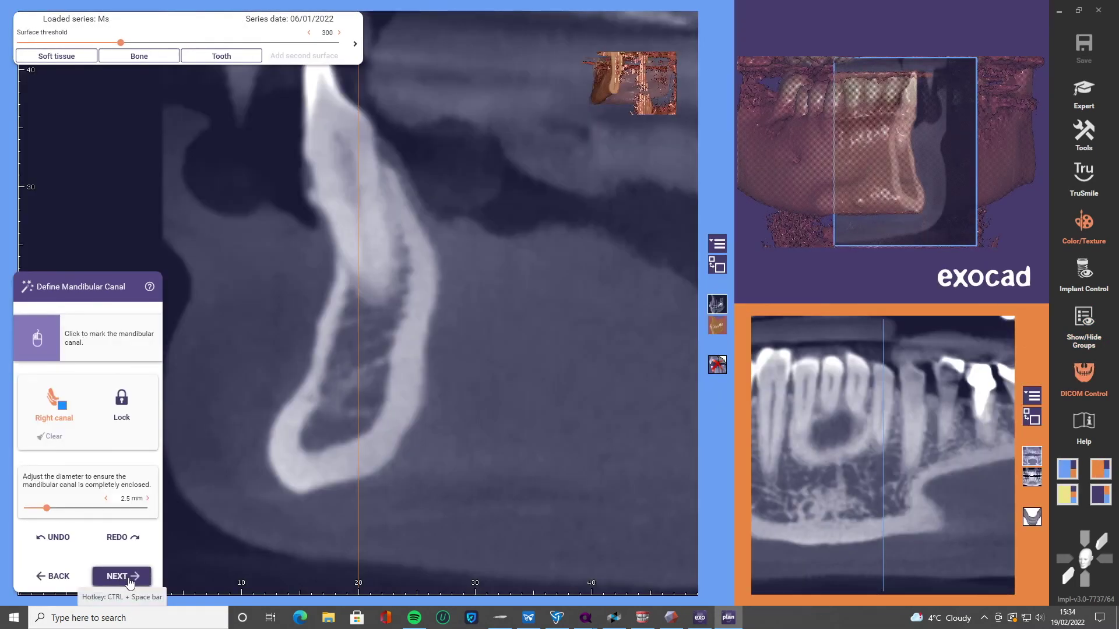
Scroll back and forth through the jaw cross-sections to find the right mandibular canal.
click(647, 303)
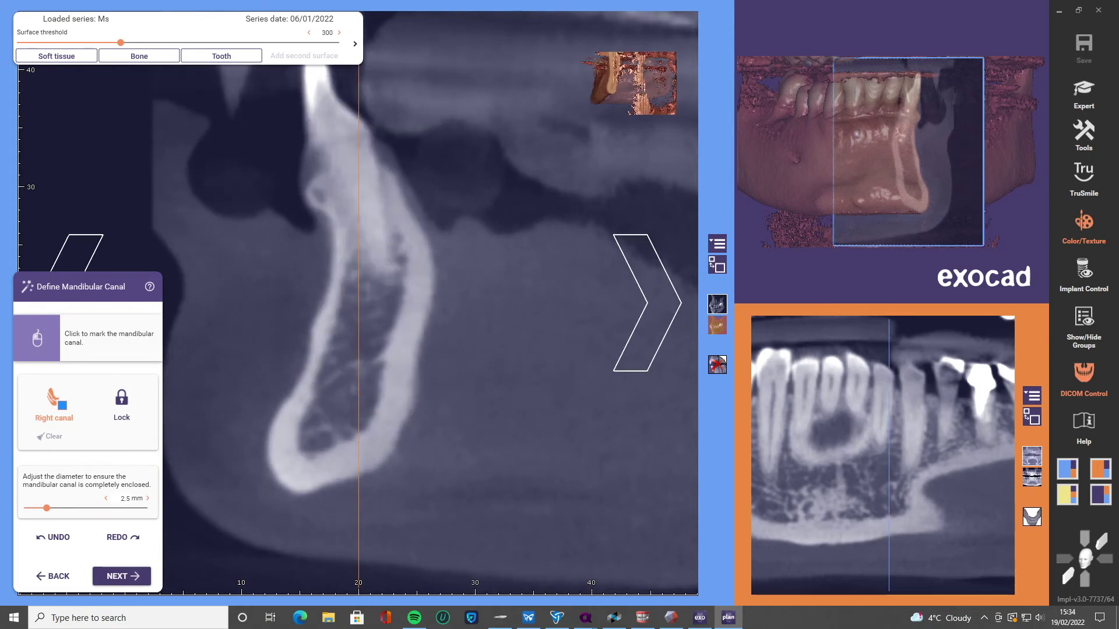
scroll(591, 246, down, 2)
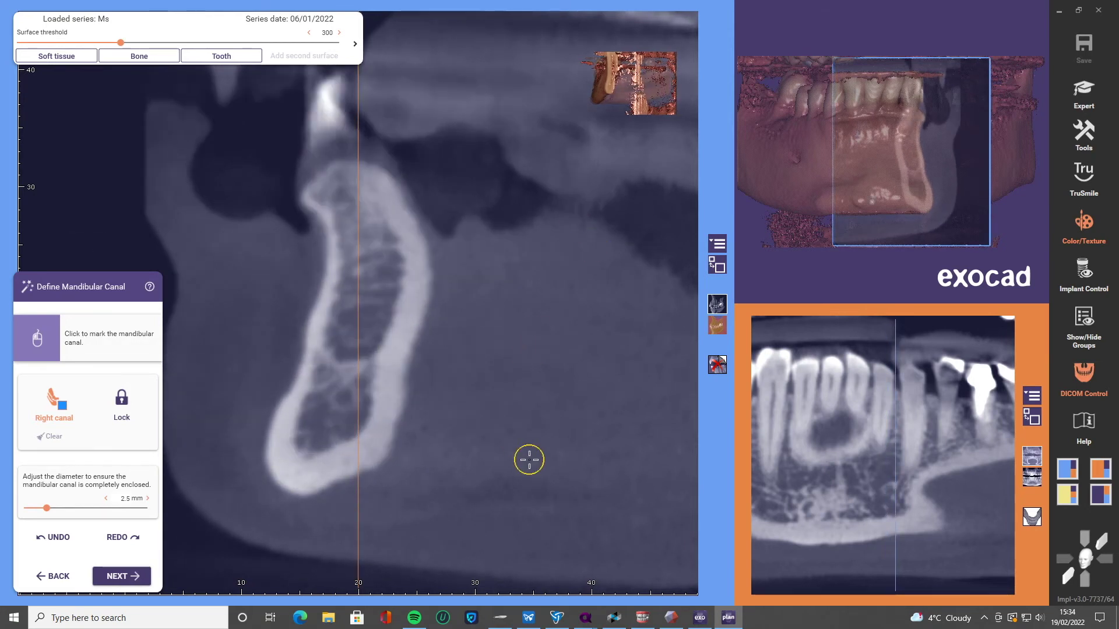
scroll(530, 460, up, 5)
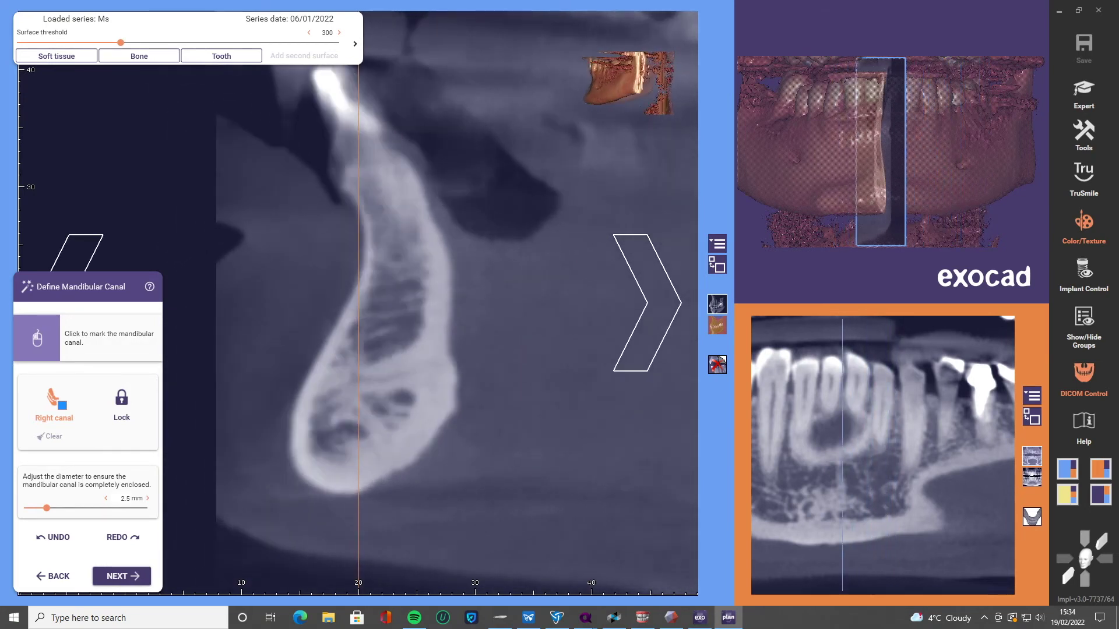
scroll(529, 460, up, 3)
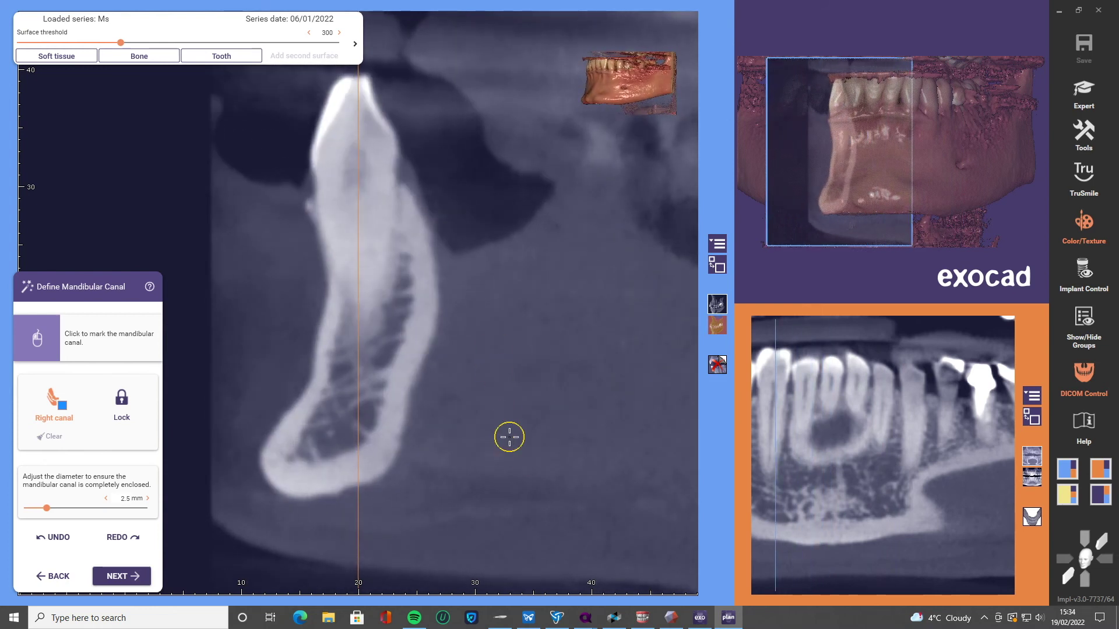
scroll(530, 460, down, 4)
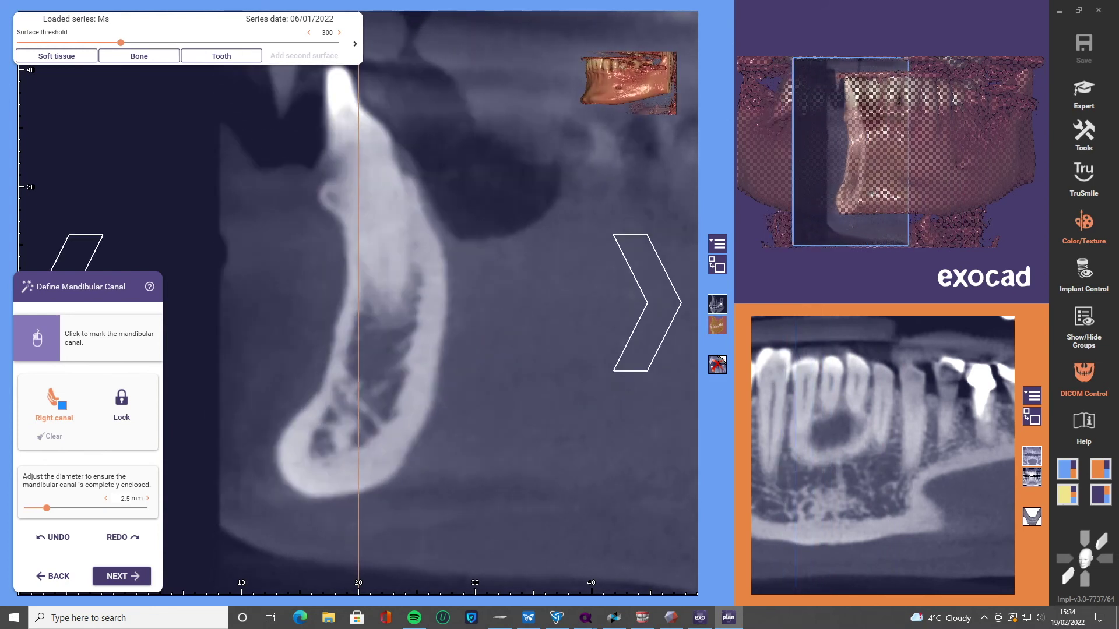
scroll(510, 437, down, 3)
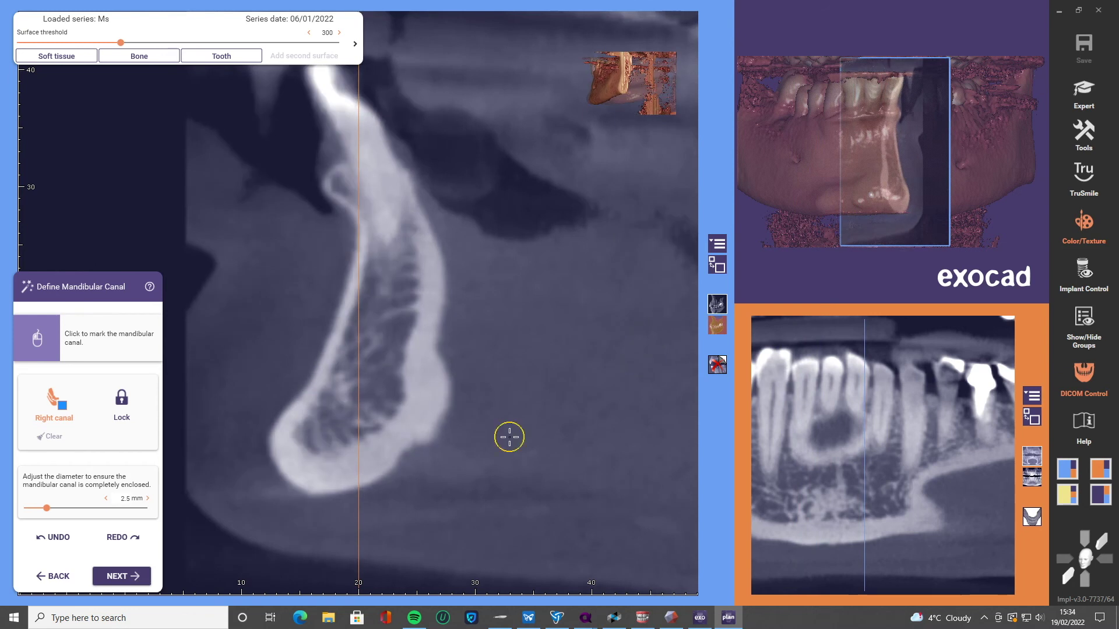
ctrl+scroll(549, 439, down, 3)
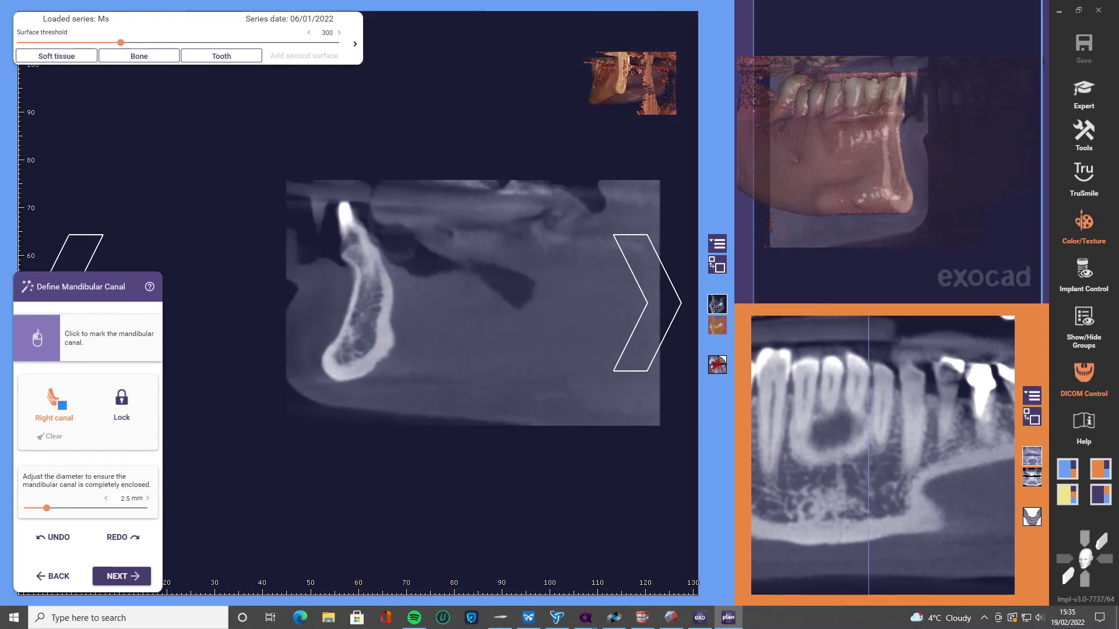
ctrl+scroll(549, 439, up, 3)
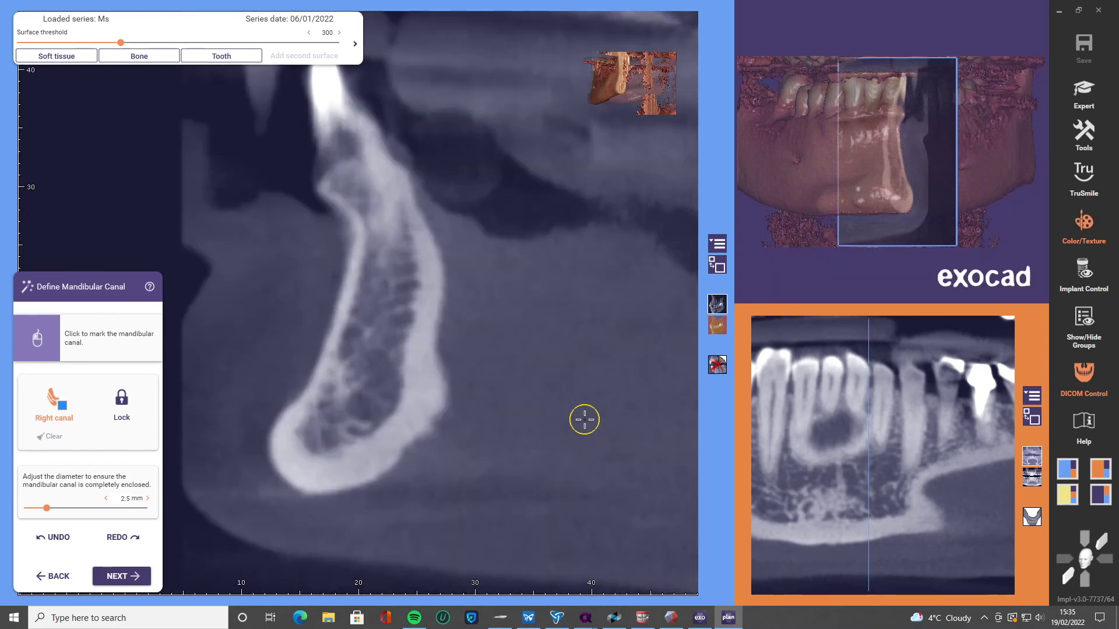
scroll(549, 440, up, 6)
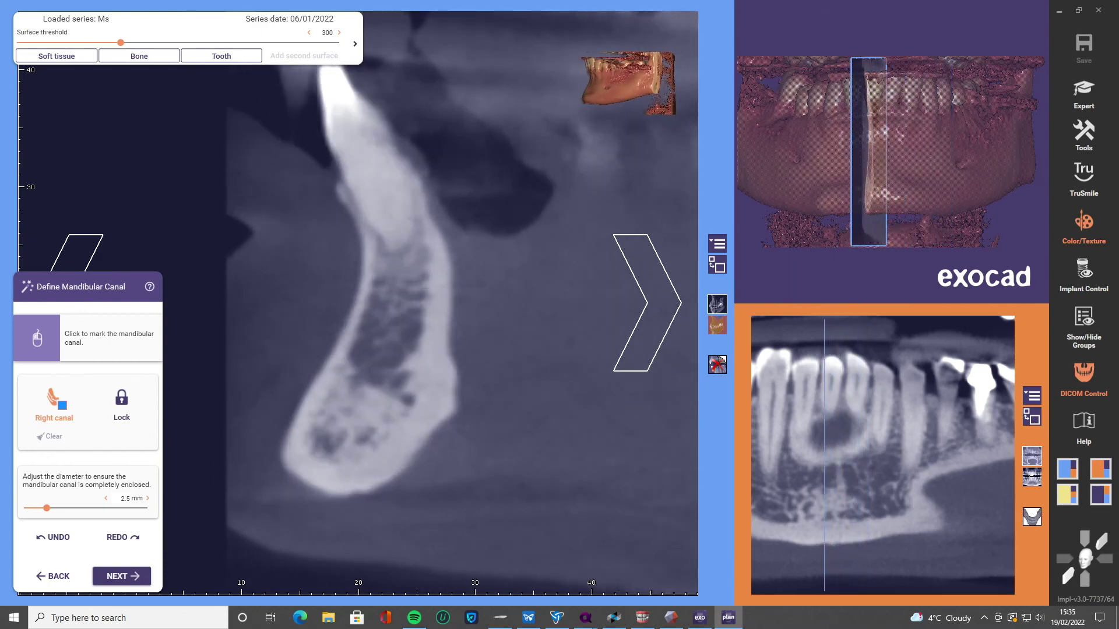